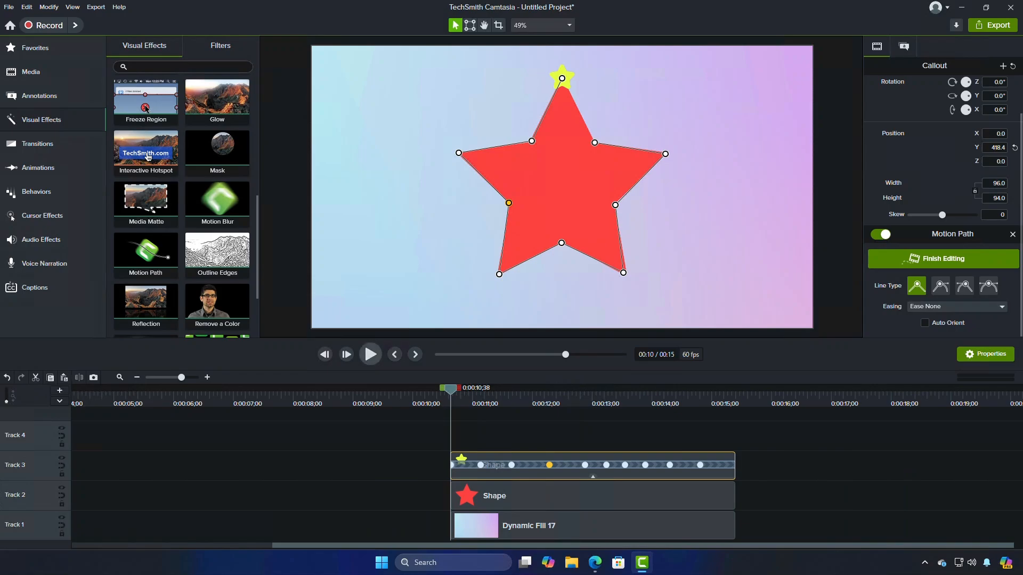
Play back the small yellow star's motion path animation around the red star
key("space")
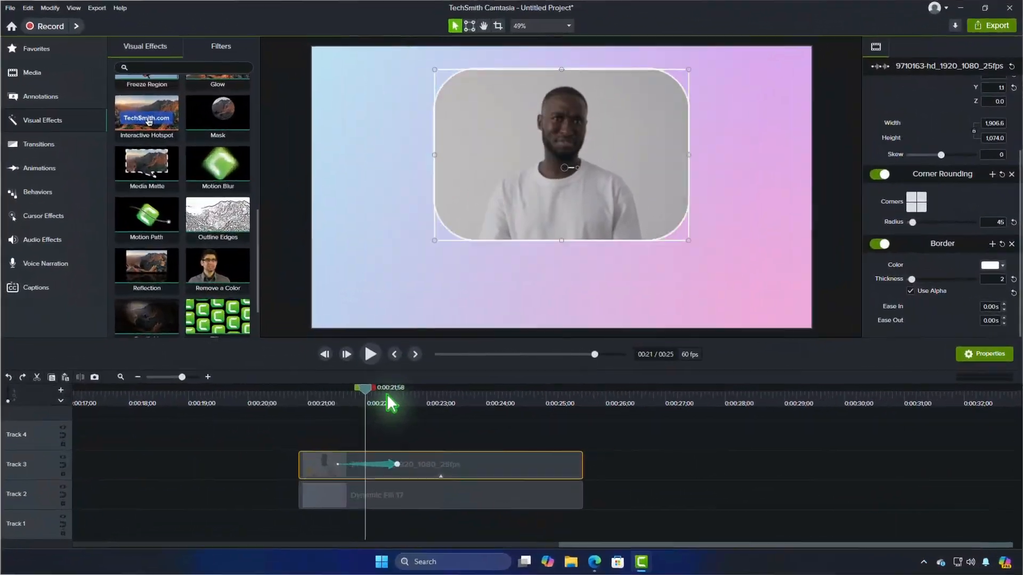
Apply a Motion Path to the circular video clip at about 0:00:22;41 and move its end point to the canvas's lower-right area
left_click_drag(386, 394, 415, 408)
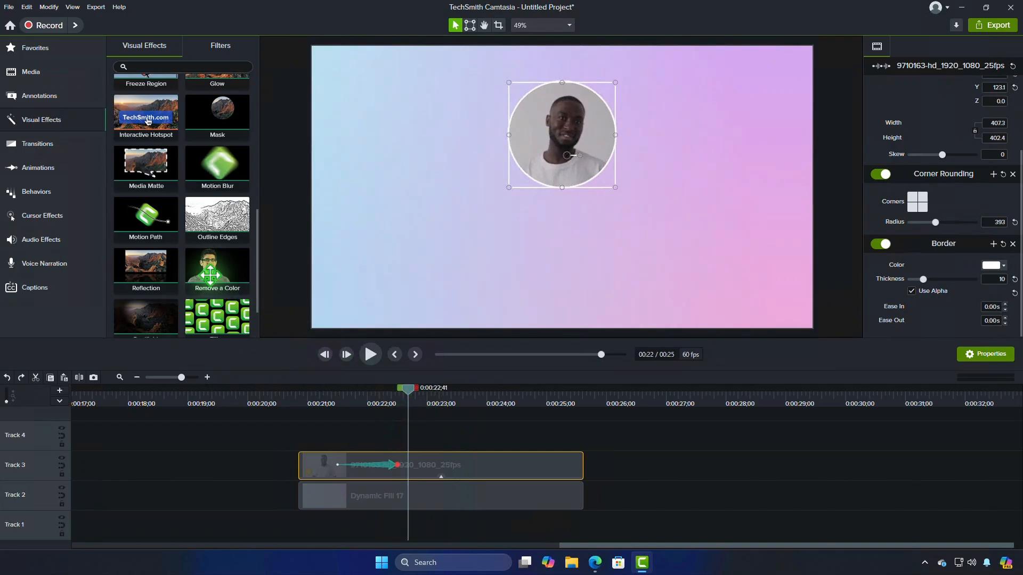
left_click_drag(126, 211, 421, 473)
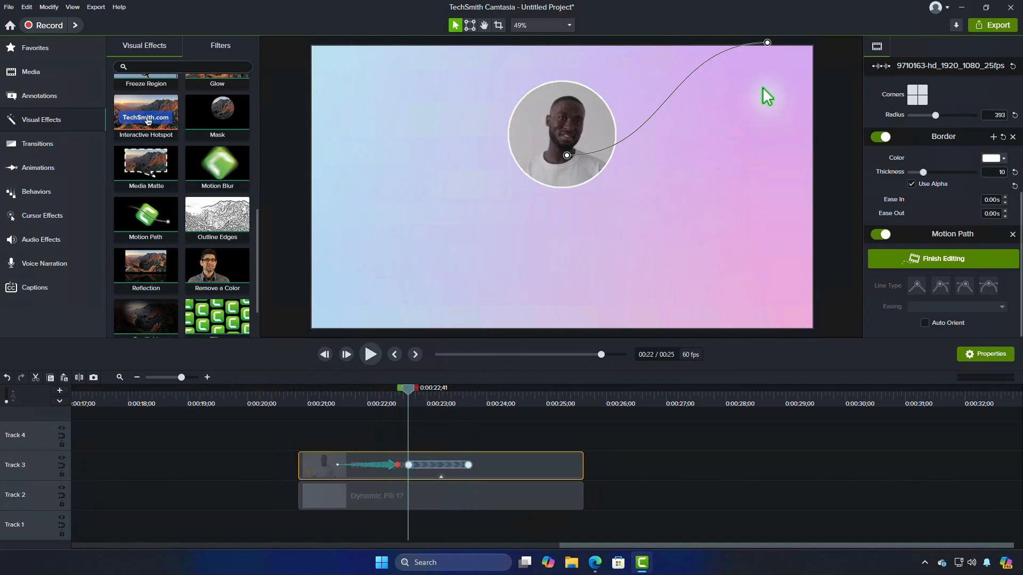
left_click(411, 468)
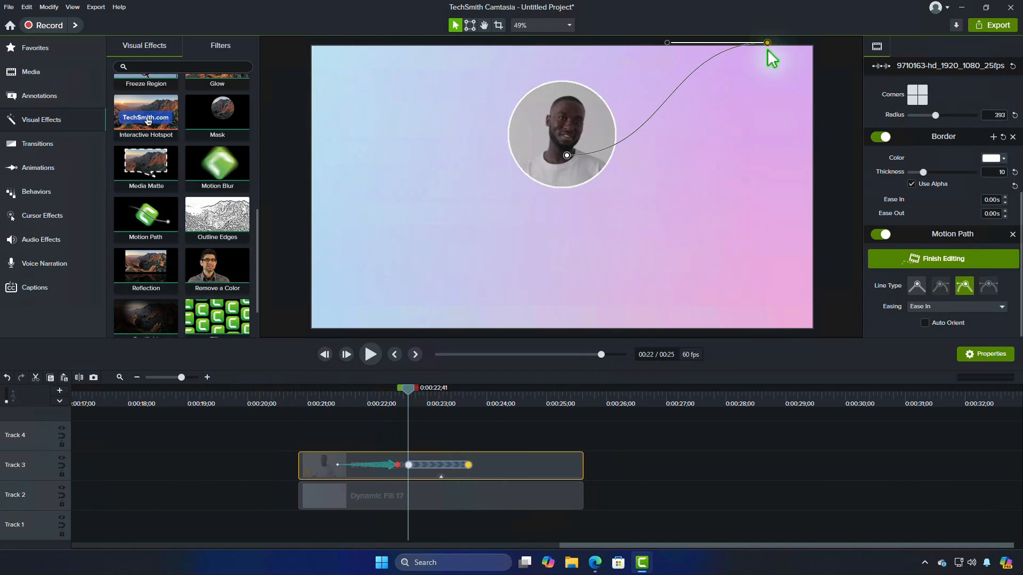
left_click_drag(768, 49, 741, 259)
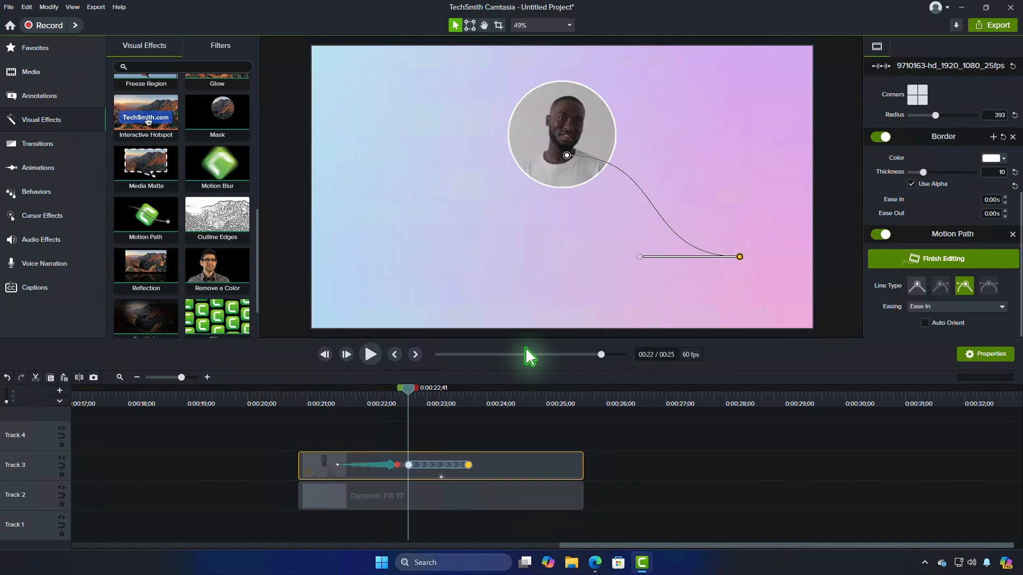
Play the video clip from about 0:00:21;25 to preview its motion along the path
left_click_drag(406, 394, 330, 403)
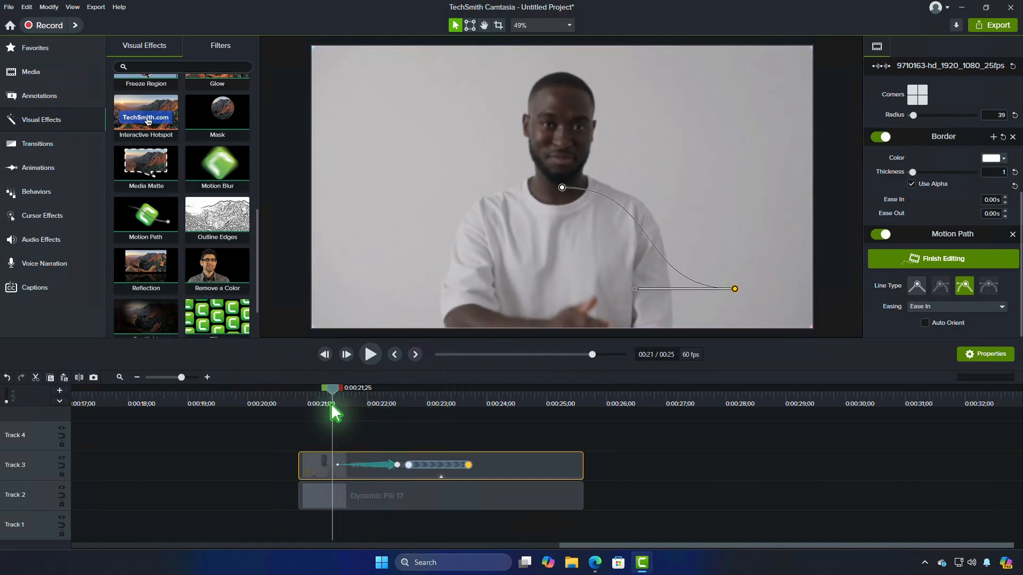
key("space")
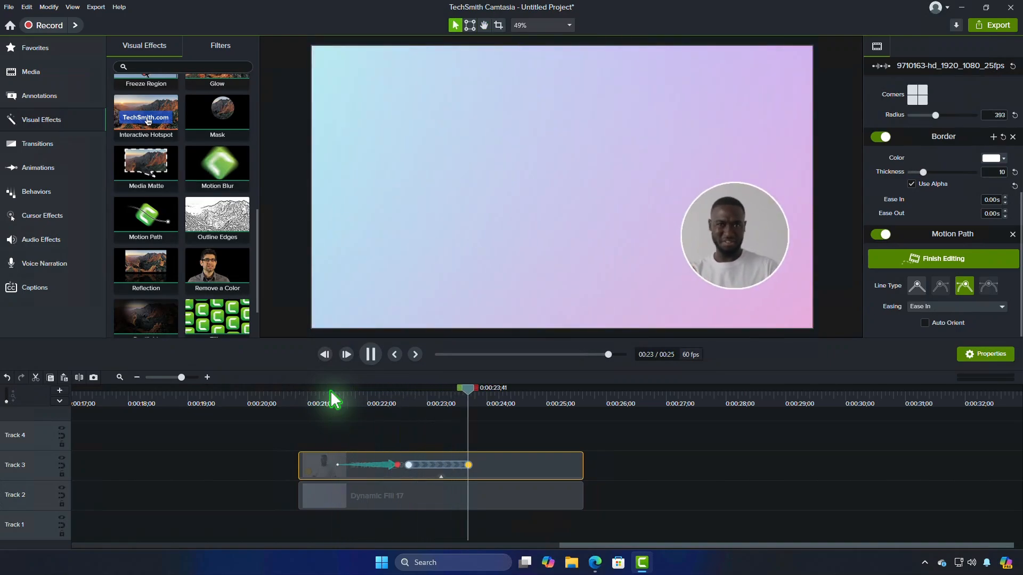
key("space")
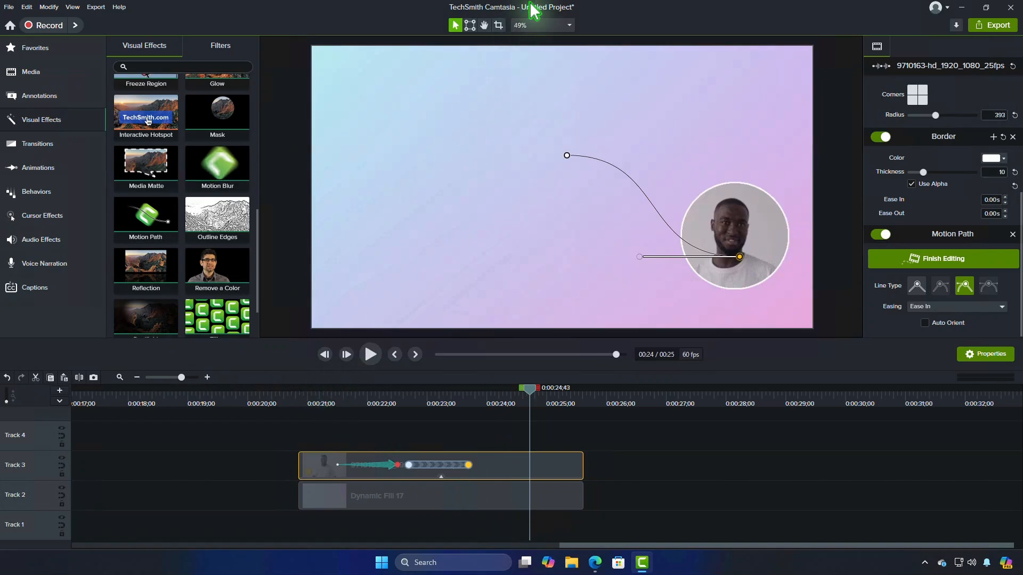
Set the canvas zoom to 25% and move the path's end point off the canvas past its right edge
left_click(532, 25)
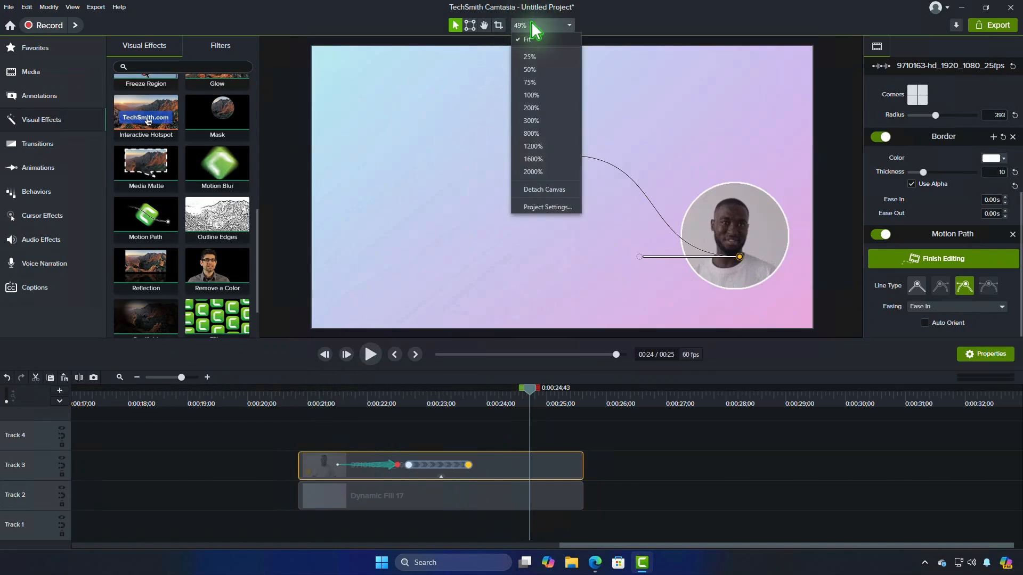
left_click(536, 56)
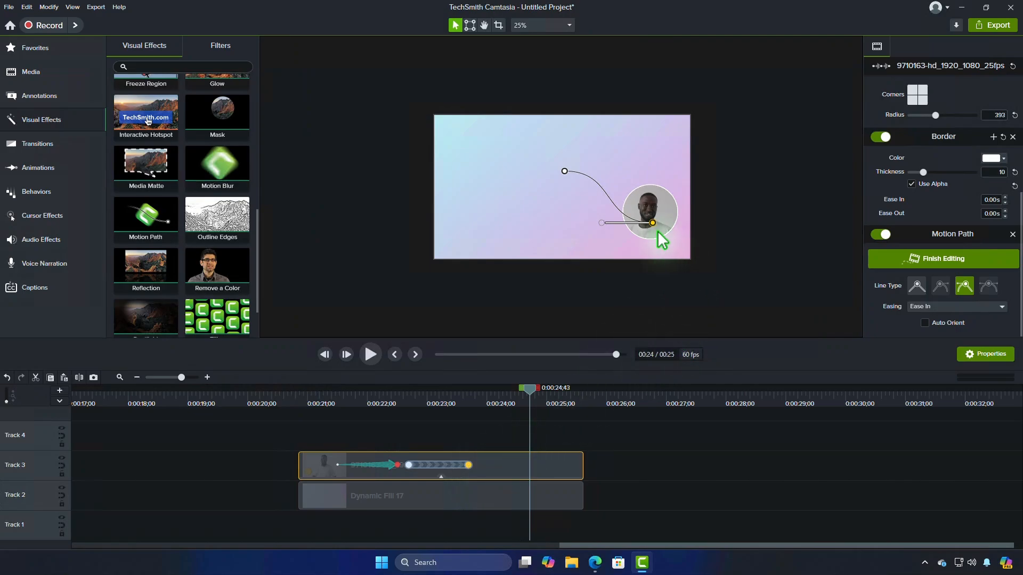
left_click_drag(657, 225, 753, 225)
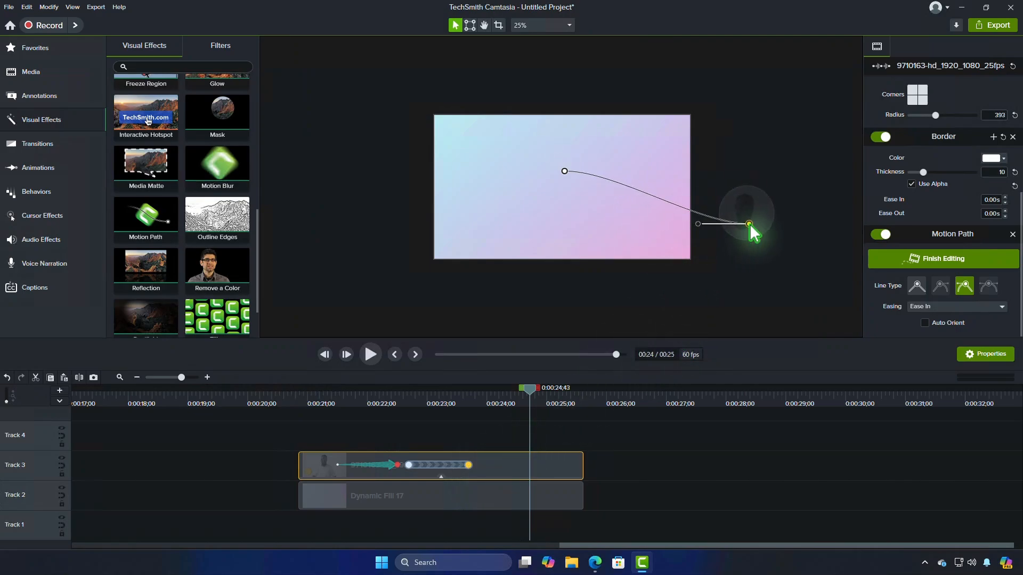
Play the clip from about 0:00:21;16 to preview the video leaving the canvas
left_click(324, 398)
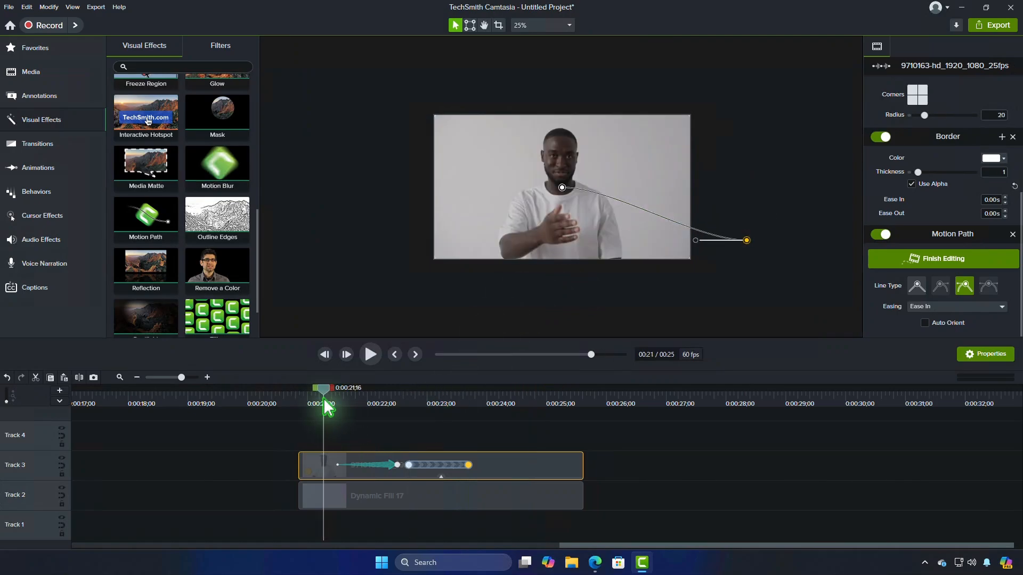
key("space")
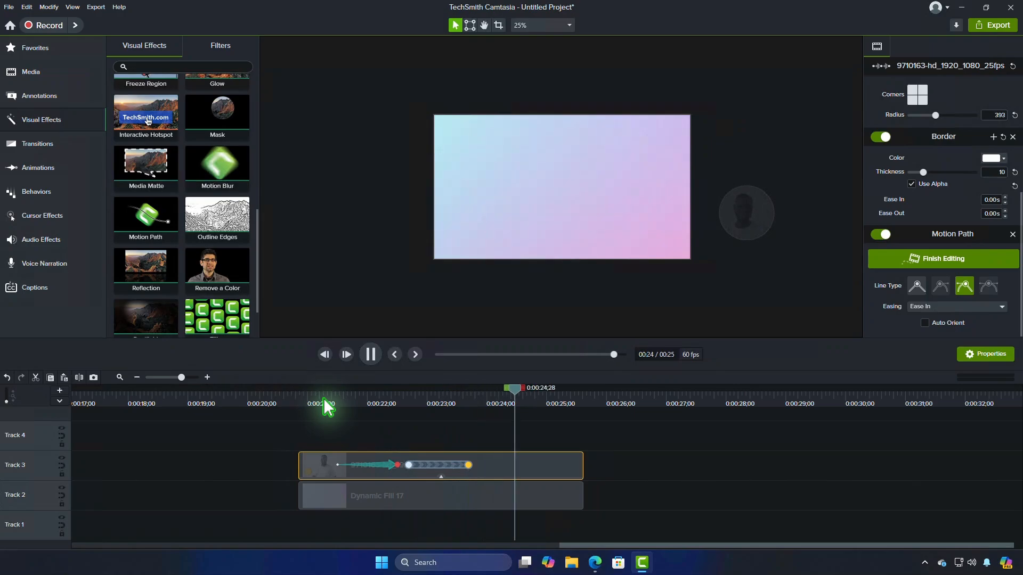
key("space")
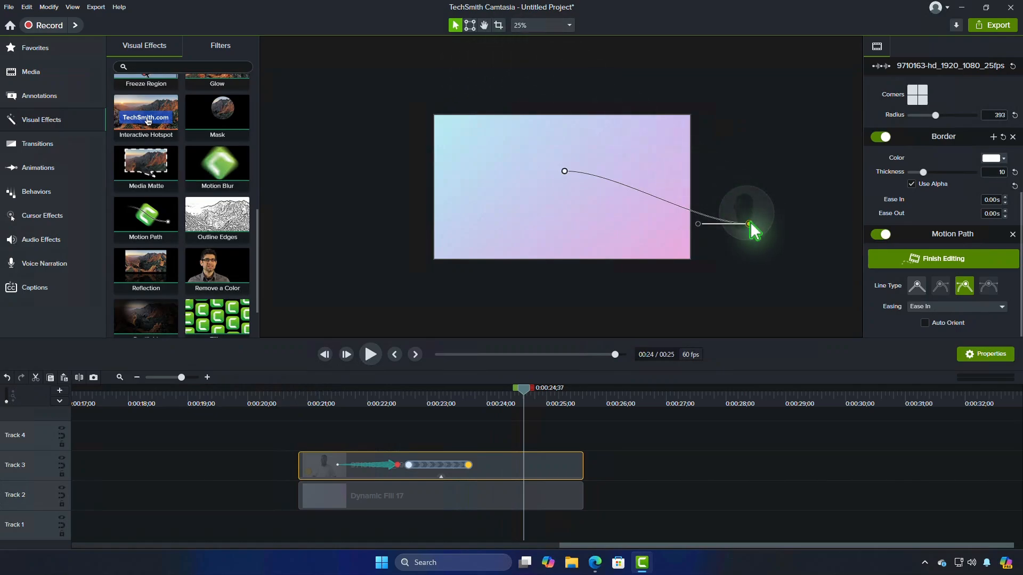
Move the path's end point back inside the canvas's lower-right area and set the canvas zoom to Fit
left_click_drag(750, 223, 647, 227)
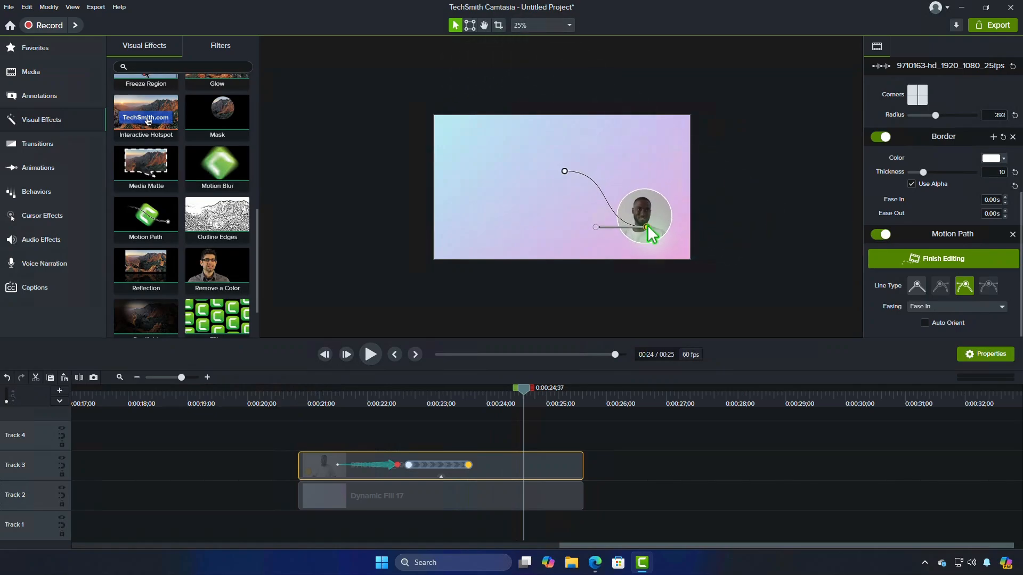
left_click(548, 27)
left_click(543, 37)
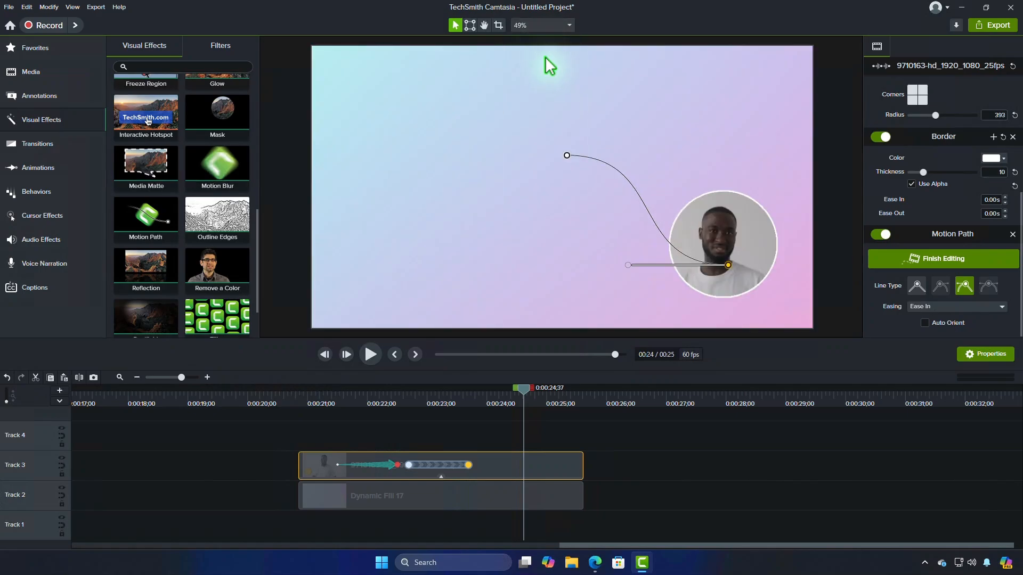
Add a motion point midway along the path, move it to the canvas's lower centre, and play the clip
right_click(634, 190)
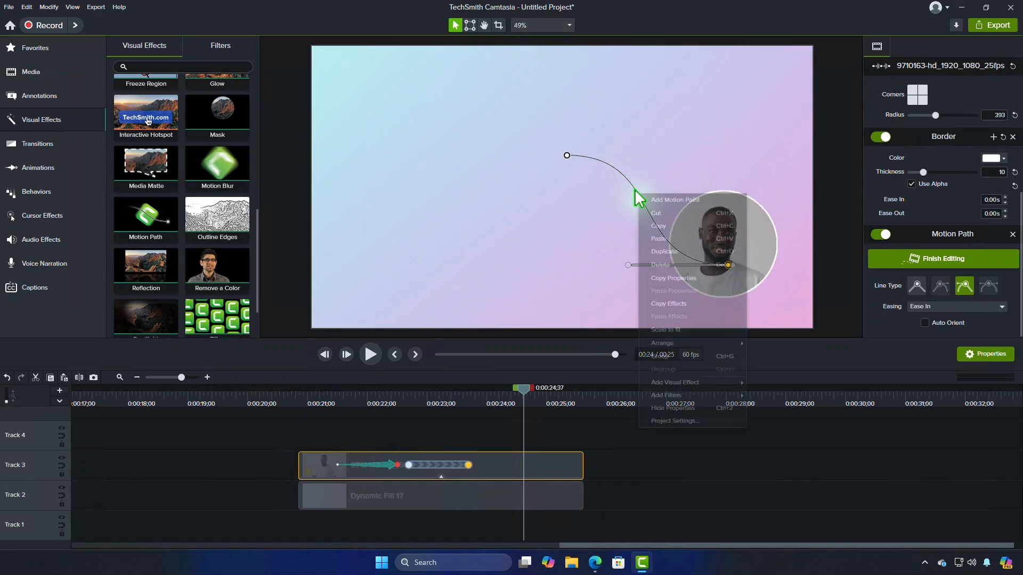
left_click(666, 200)
left_click_drag(636, 190, 537, 260)
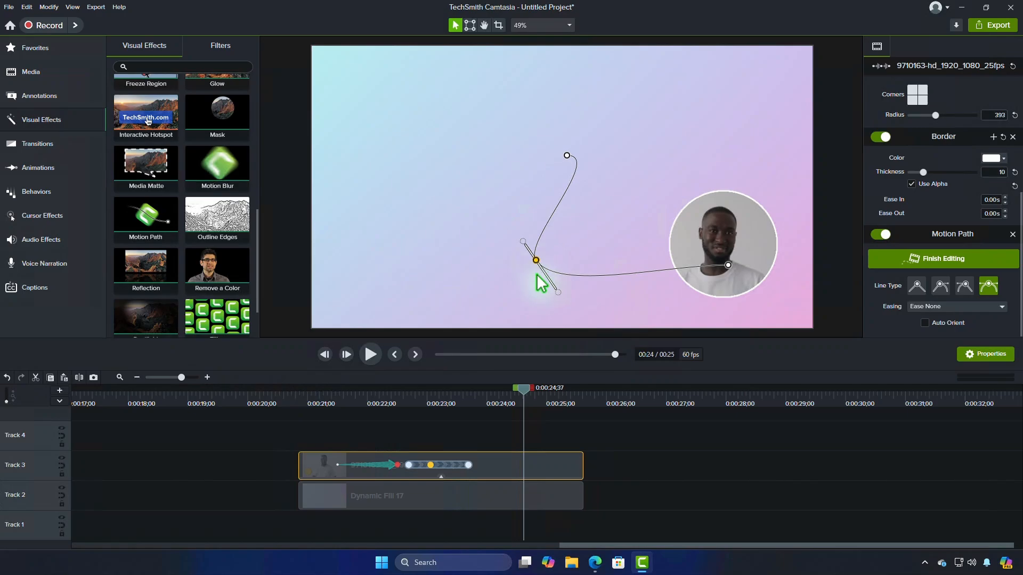
left_click(327, 401)
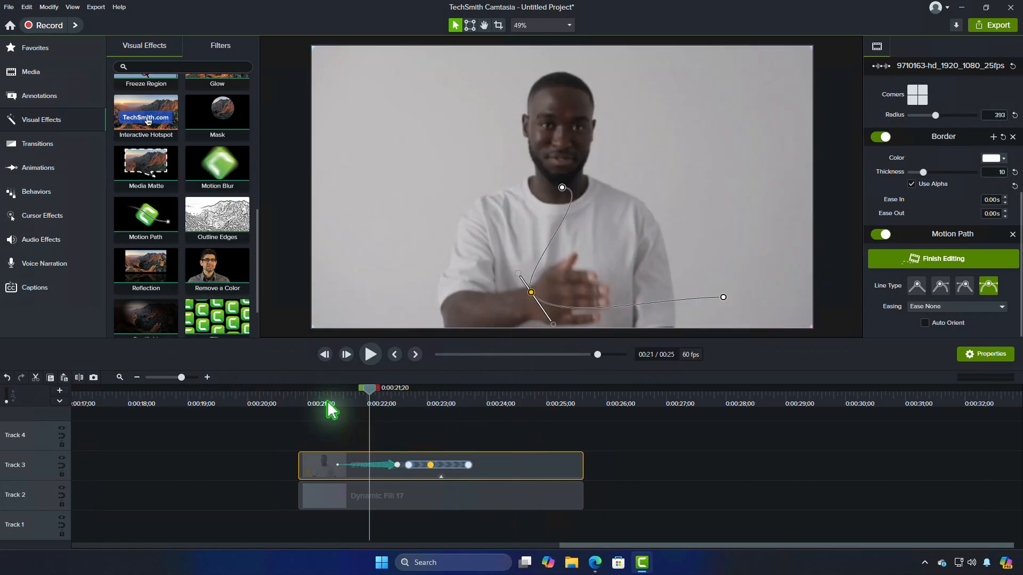
key("space")
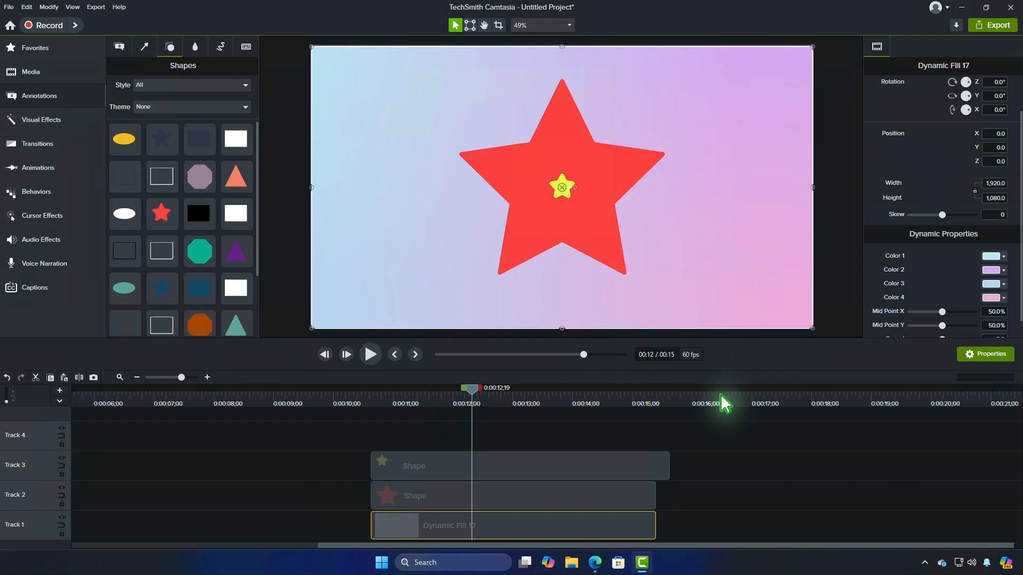
Apply a Motion Path to the small yellow star on Track 3, stretching the path and trimming the clip to the end of the clips below
left_click(563, 470)
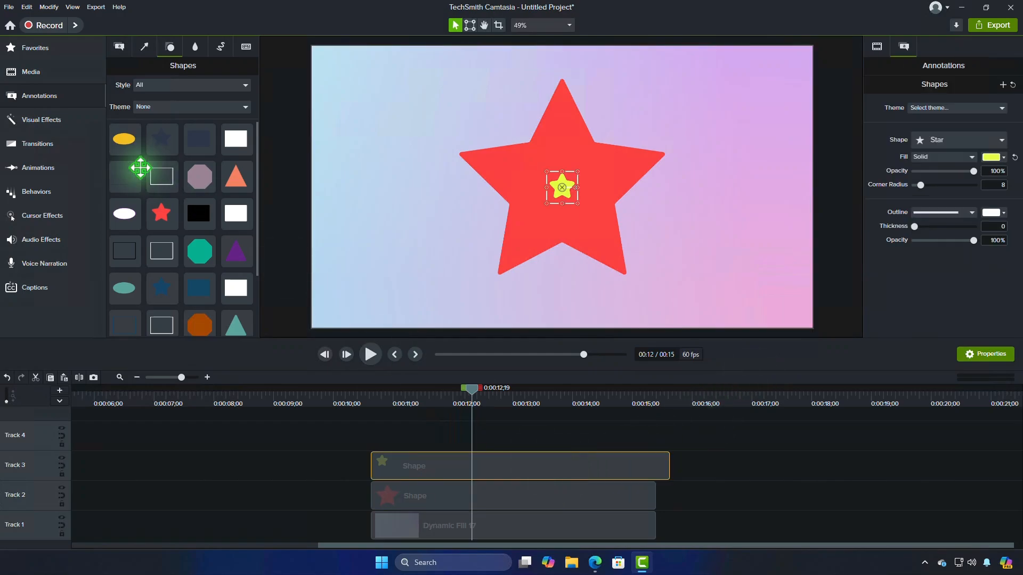
left_click(59, 124)
left_click_drag(145, 250, 370, 473)
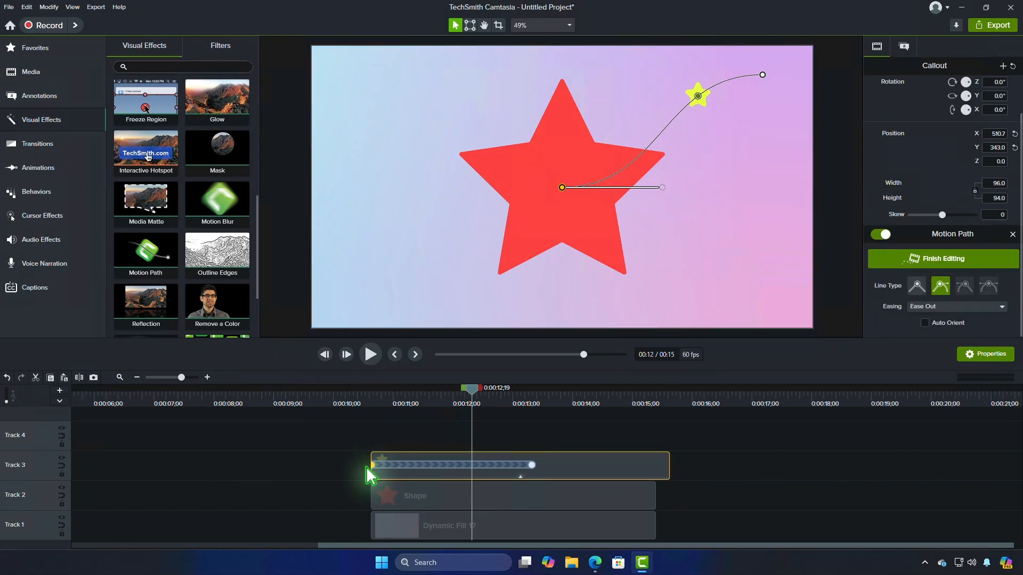
left_click_drag(532, 468, 656, 472)
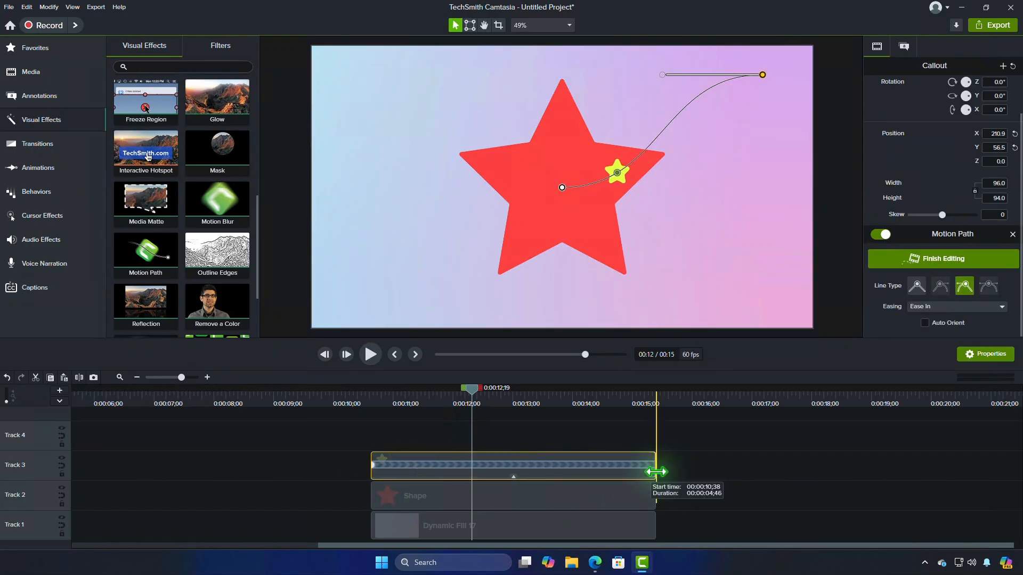
Place the path's start point on the red star's top tip and its end point to the right of the star
left_click(419, 466)
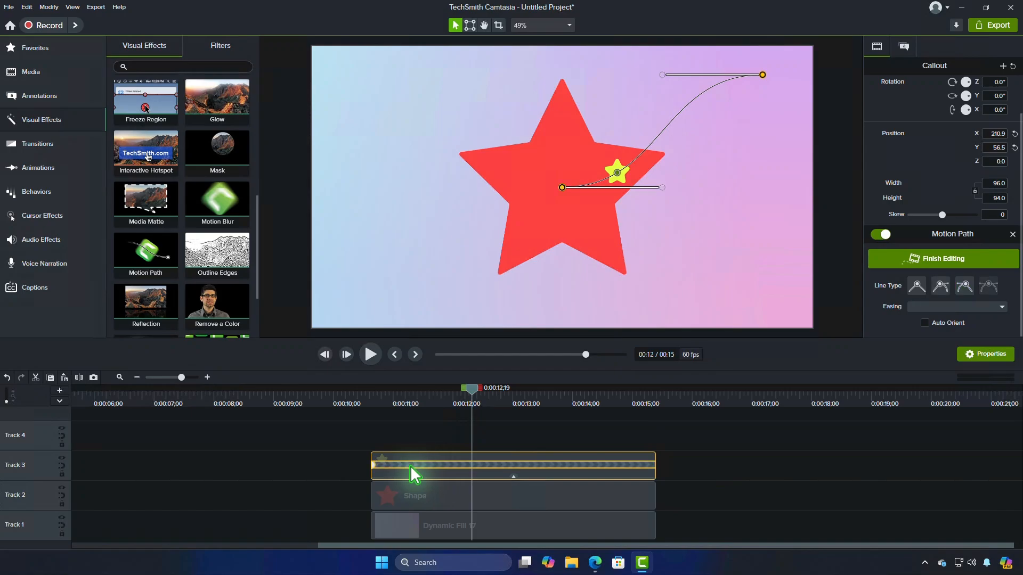
left_click(372, 465)
left_click_drag(562, 187, 562, 80)
left_click_drag(764, 75, 771, 146)
Add a motion point at the red star's upper-left inner corner and give it the straight, angular line type
right_click(590, 82)
left_click(613, 88)
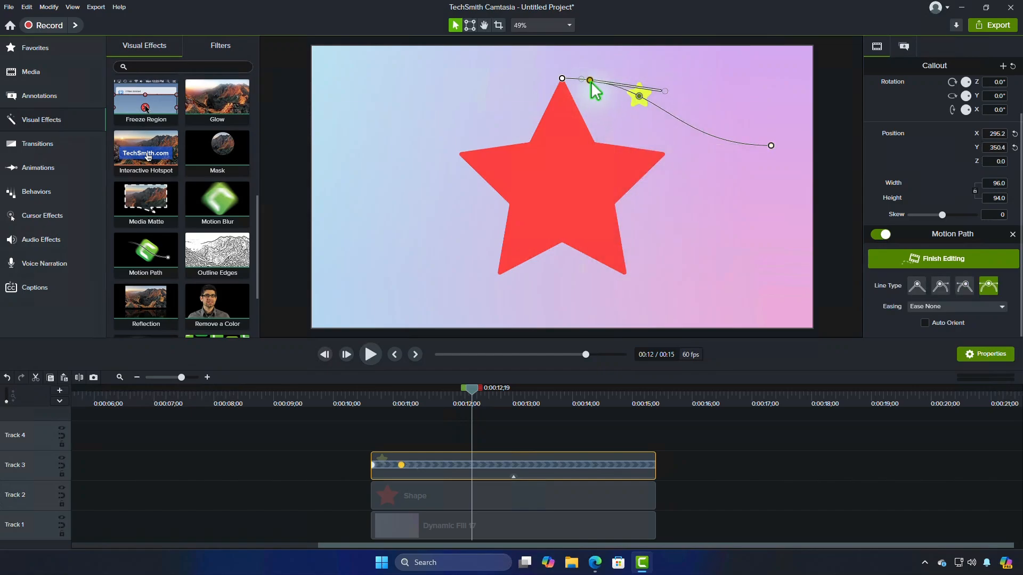
left_click_drag(591, 84, 532, 142)
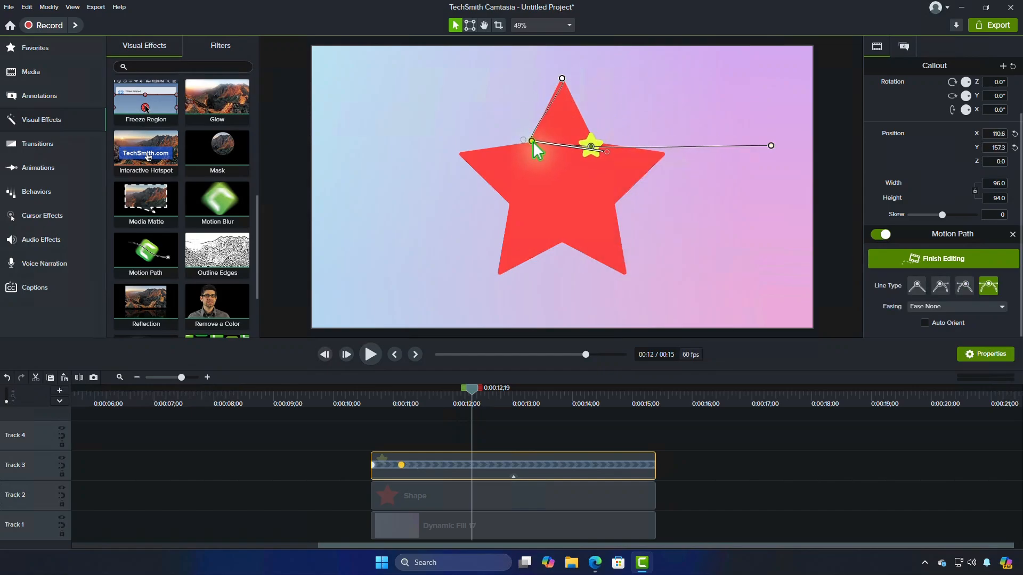
left_click(917, 288)
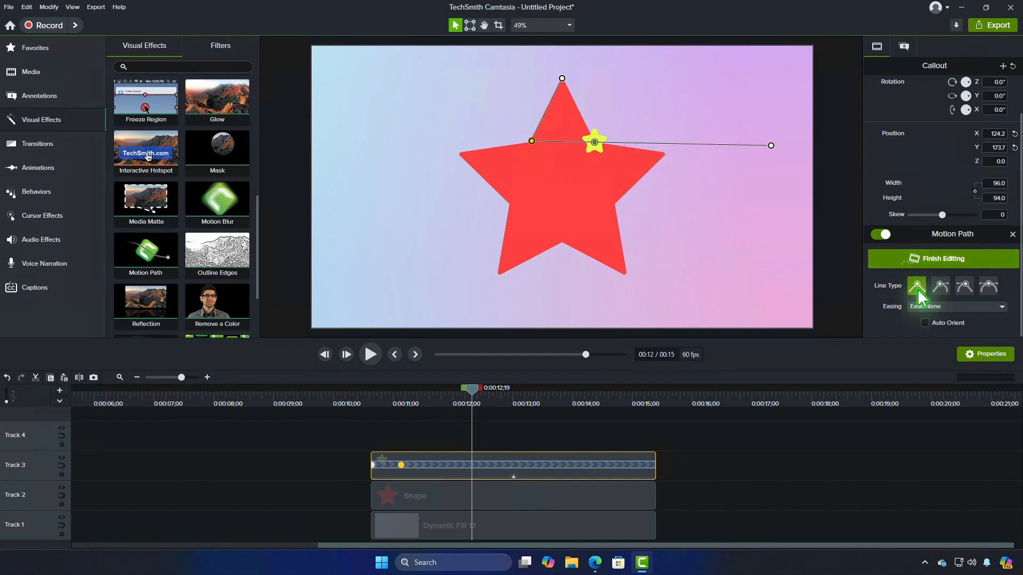
Add motion points at the red star's left outer tip and its left inner corner
right_click(560, 142)
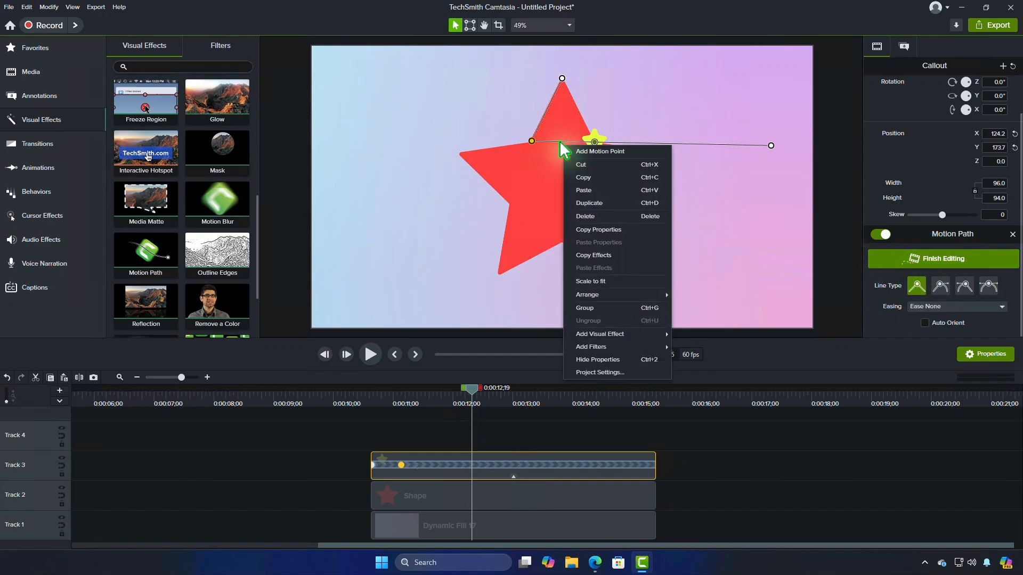
left_click(578, 153)
left_click_drag(559, 142, 500, 200)
right_click(492, 149)
left_click(495, 153)
right_click(500, 200)
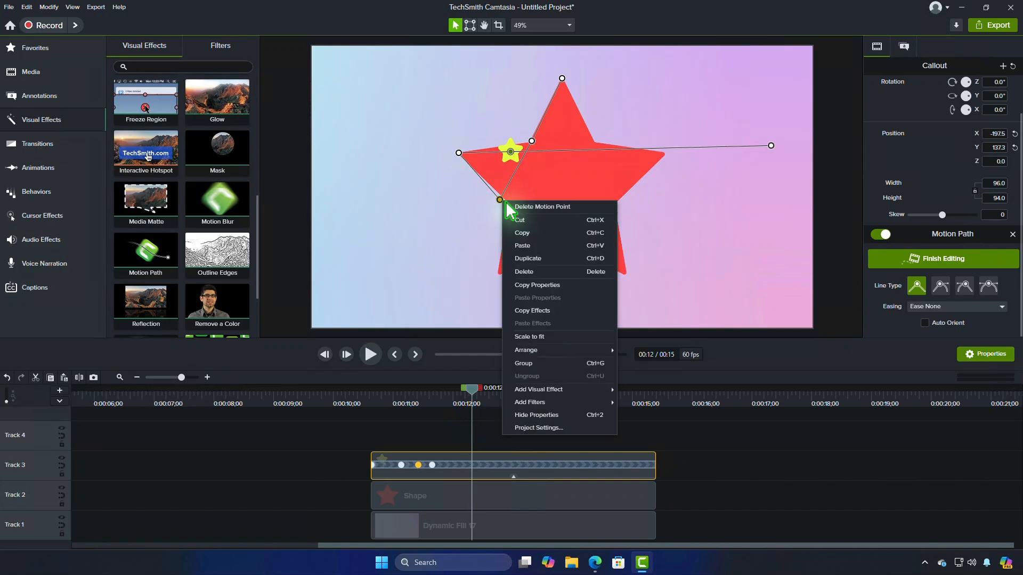
left_click(506, 206)
Add motion points along the path at the red star's lower-left tip and bottom inner corner
left_click_drag(511, 152, 599, 215)
right_click(521, 182)
left_click(526, 187)
left_click_drag(523, 182, 561, 244)
right_click(541, 213)
left_click(546, 218)
right_click(541, 249)
left_click(546, 254)
Add motion points at the red star's lower-right tip and right inner corner
left_click_drag(598, 215, 680, 195)
right_click(669, 195)
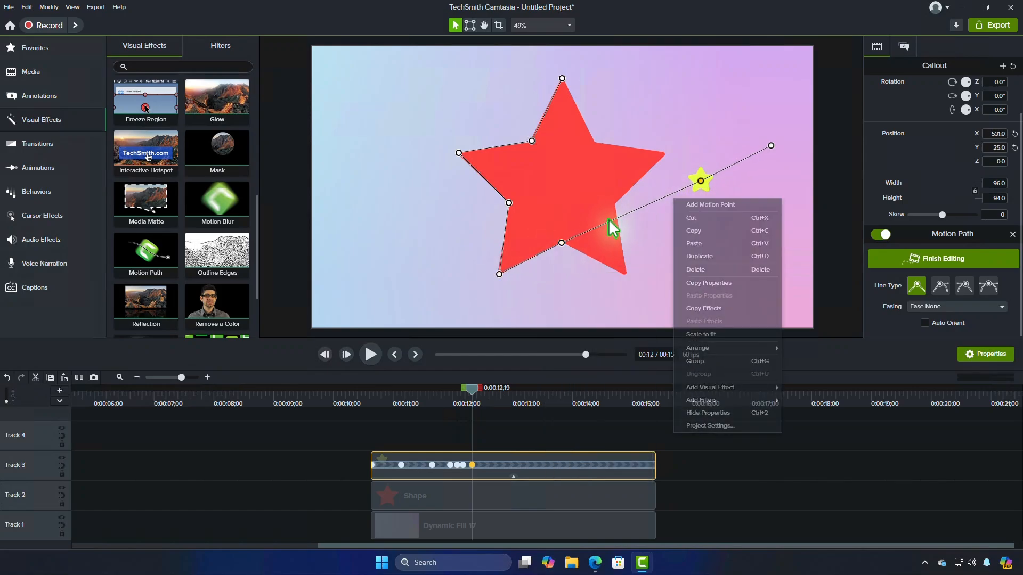
right_click(608, 221)
left_click(616, 230)
mouse_move(609, 221)
left_mouse_down()
mouse_move(625, 273)
mouse_move(616, 206)
left_mouse_up()
right_click(650, 243)
left_click(661, 248)
Add a motion point at the red star's right outer tip, keeping the neighbouring point just outside the star
left_click_drag(700, 181, 696, 127)
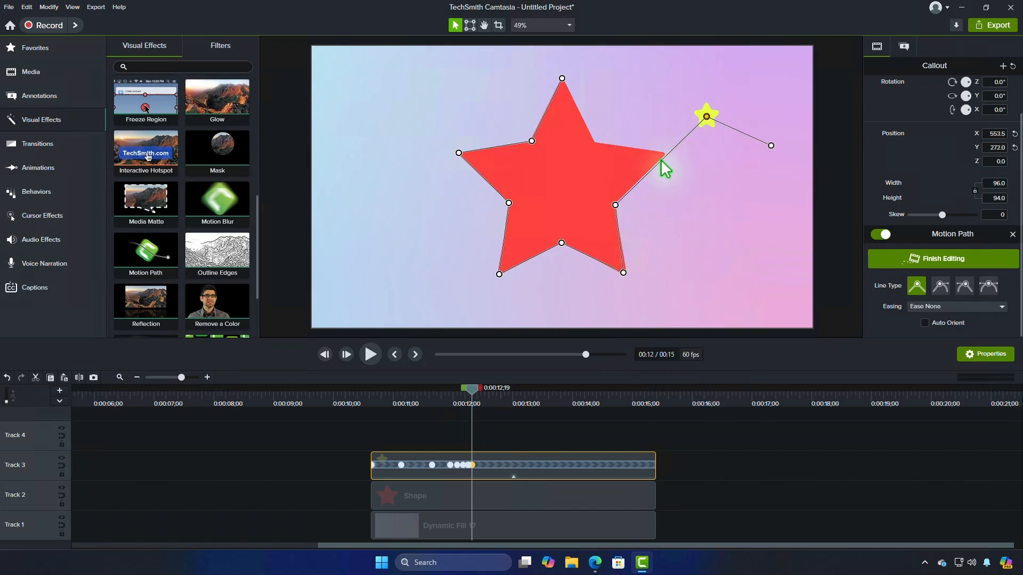
right_click(659, 163)
left_click(669, 175)
left_click_drag(659, 164, 666, 155)
left_click_drag(707, 117, 697, 144)
Place the remaining motion point on the red star's upper-right inner corner and bring the end point back to the top tip
right_click(665, 115)
left_click(689, 125)
right_click(665, 117)
left_click(687, 129)
left_click_drag(771, 145, 646, 67)
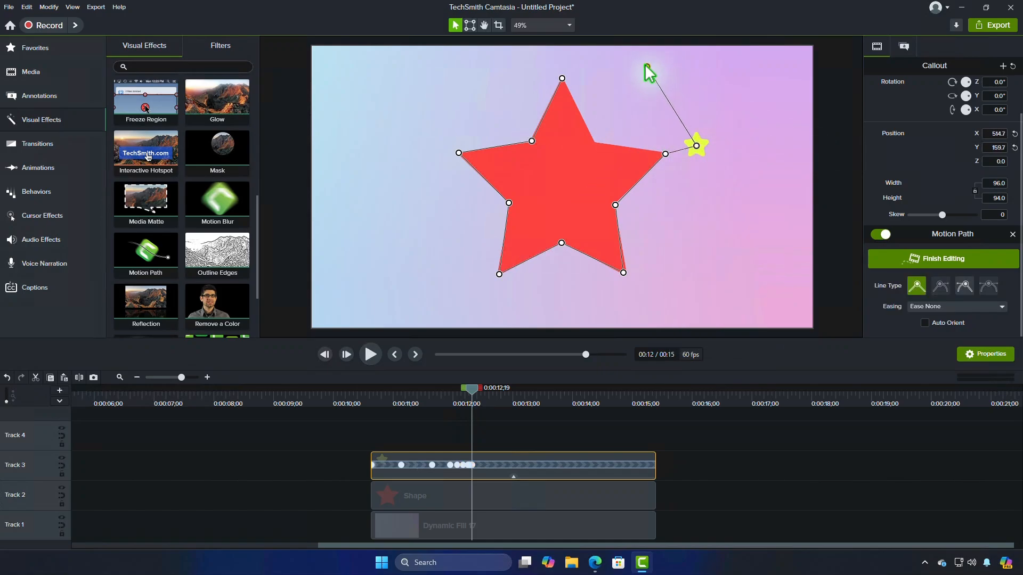
left_click_drag(696, 144, 597, 142)
left_click_drag(647, 66, 582, 83)
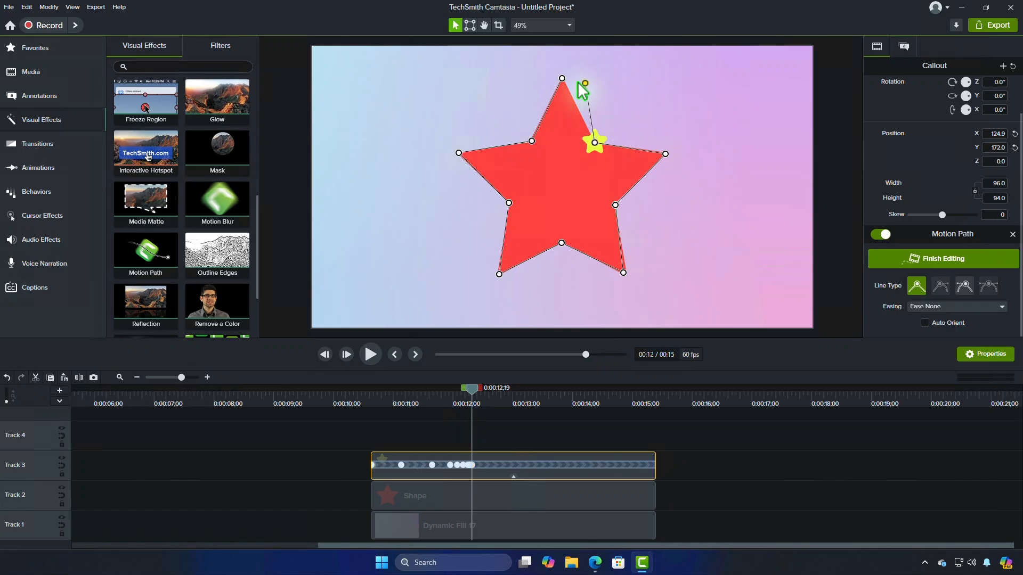
left_click(683, 98)
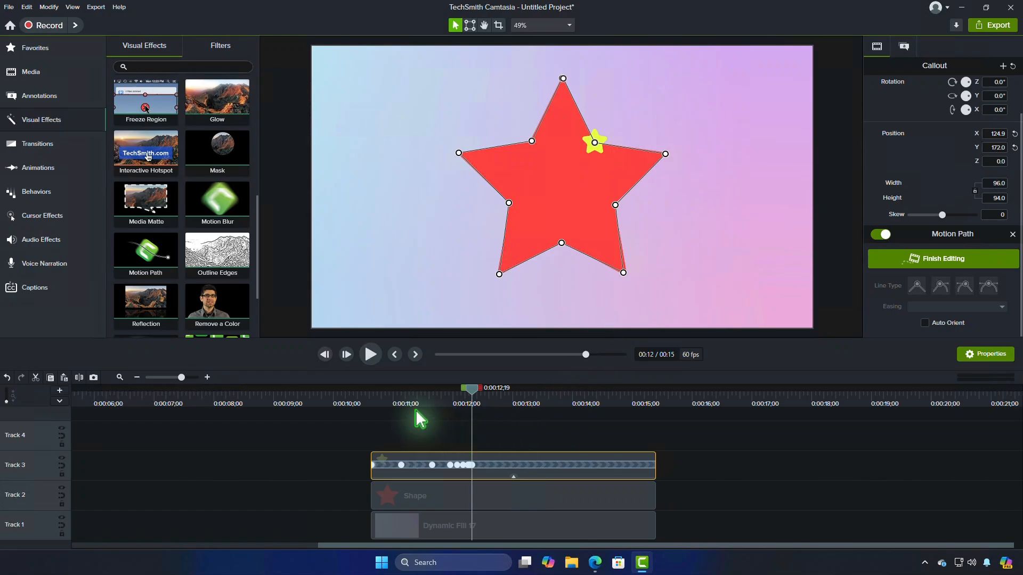
Play the small star's animation from the start of the clip to check its movement along the red star's outline
left_click(395, 356)
left_click(395, 355)
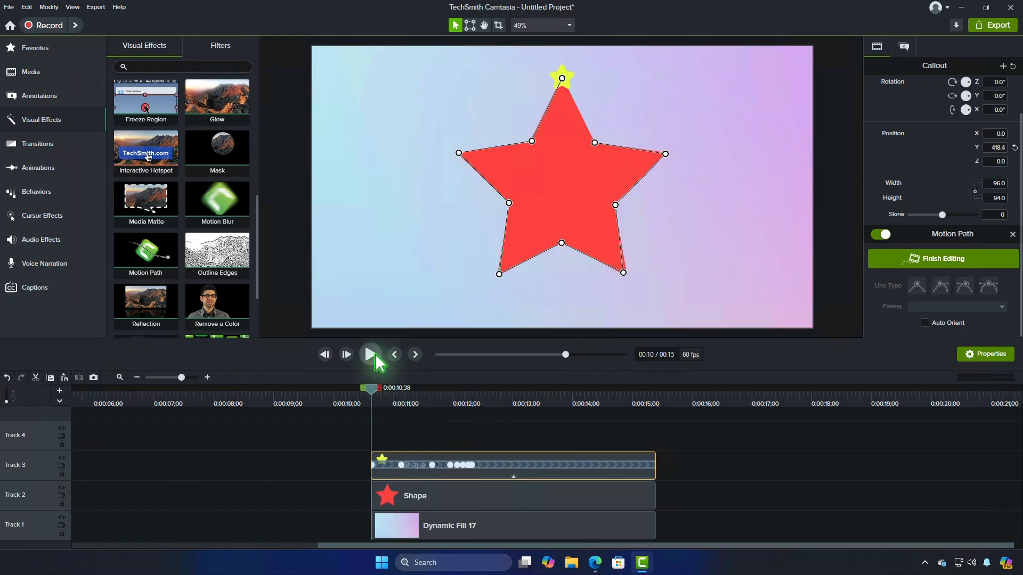
left_click(371, 355)
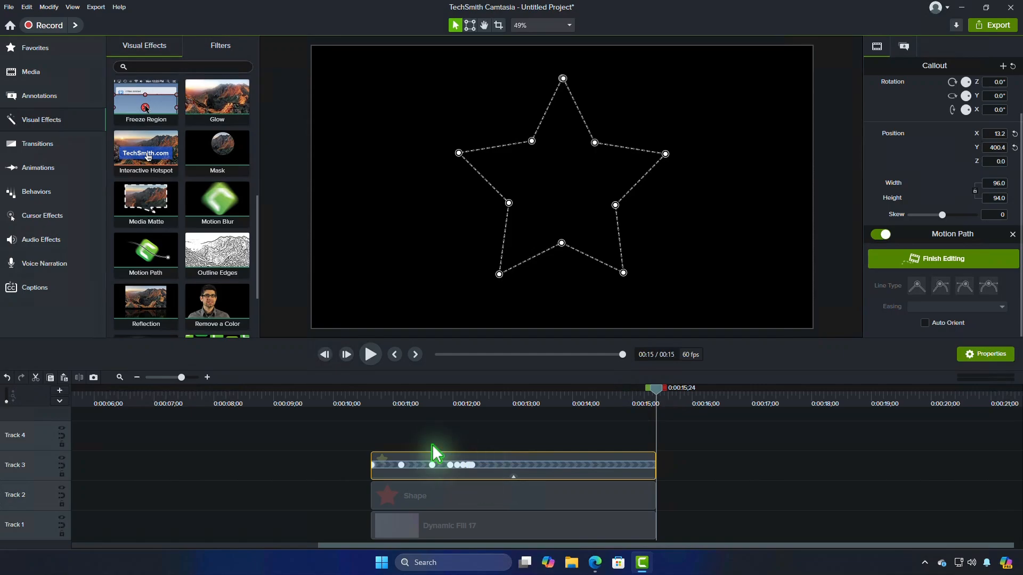
Move the upper-right inner corner's motion point to about 14;40 on the timeline and the right outer tip's to about 14;10
left_click(208, 378)
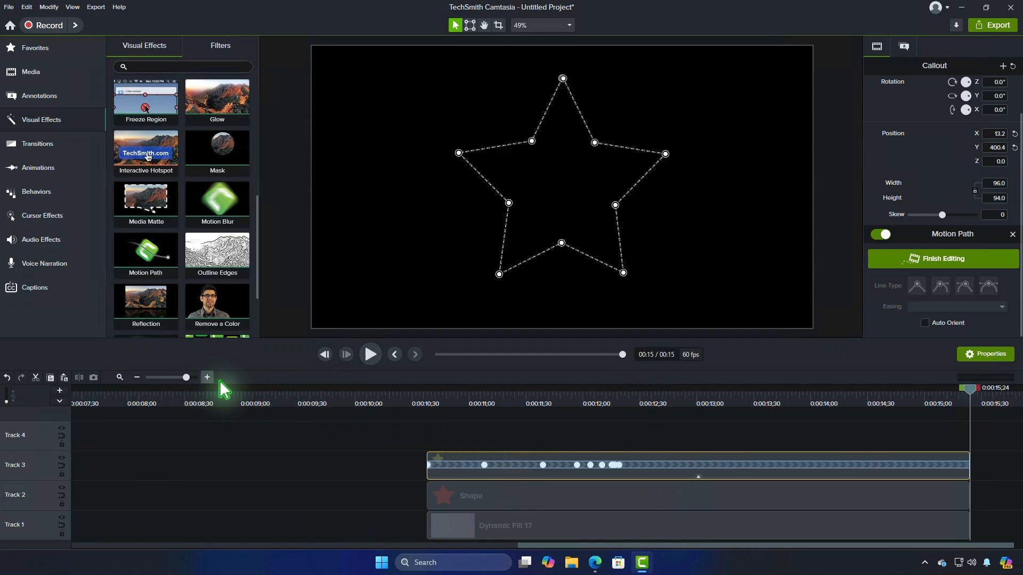
left_click(619, 465)
left_click_drag(621, 465, 903, 465)
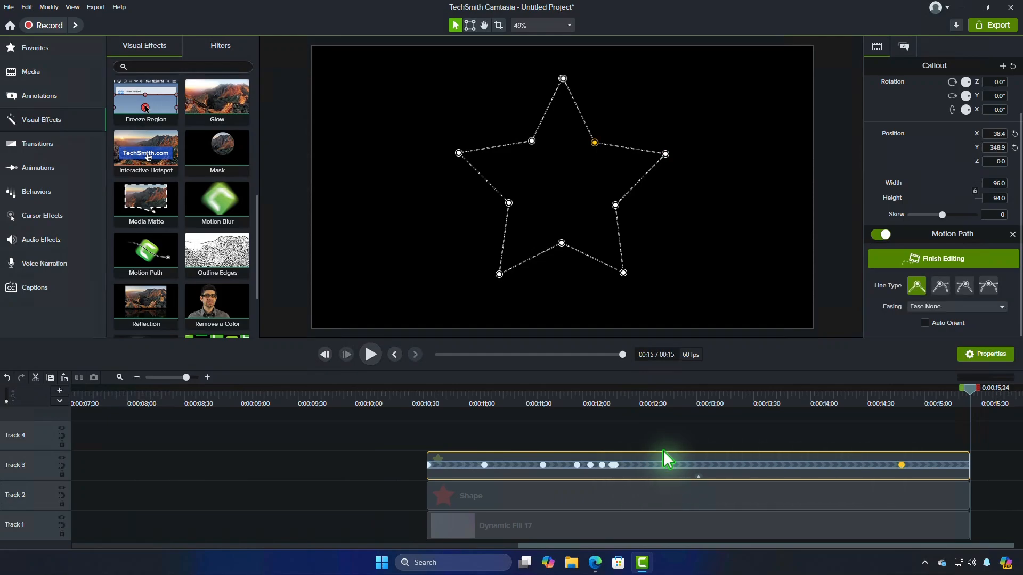
left_click(615, 465)
left_click_drag(615, 465, 782, 465)
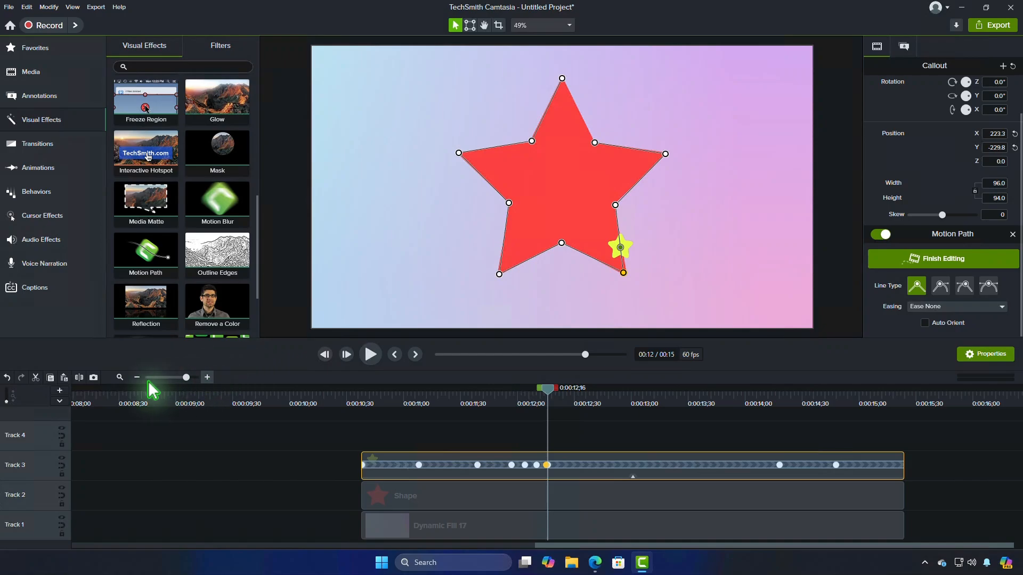
Shift the motion points for the right inner corner and lower-right tip to about 13;50 and 13;30 on the timeline
left_click(207, 377)
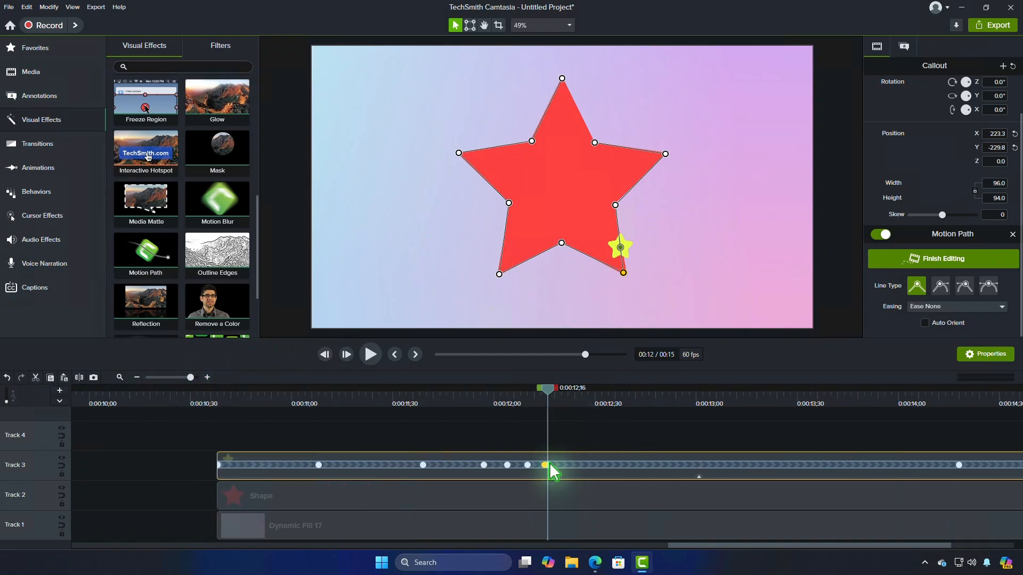
left_click_drag(549, 465, 562, 466)
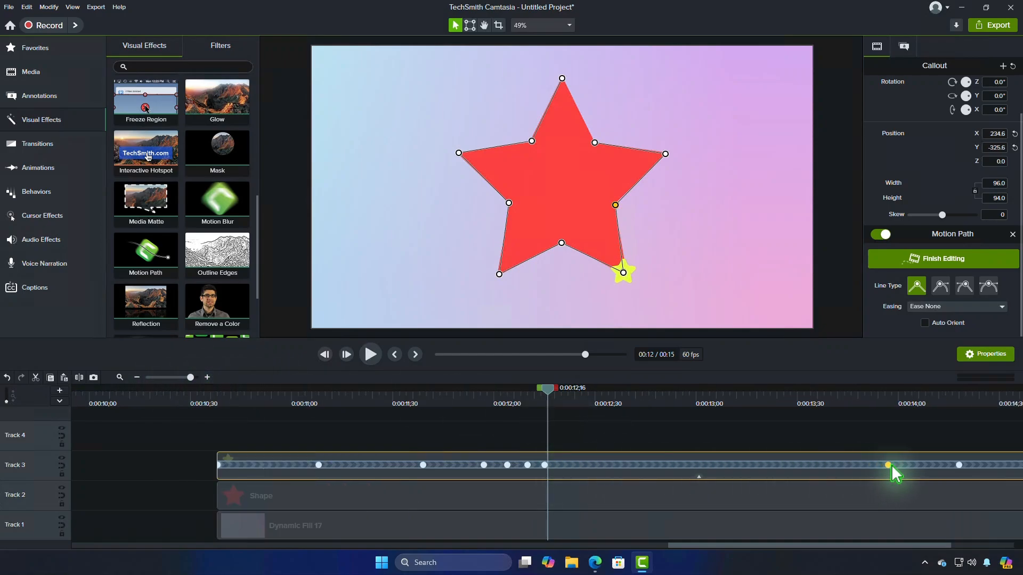
left_click_drag(891, 465, 878, 465)
left_click_drag(546, 465, 813, 475)
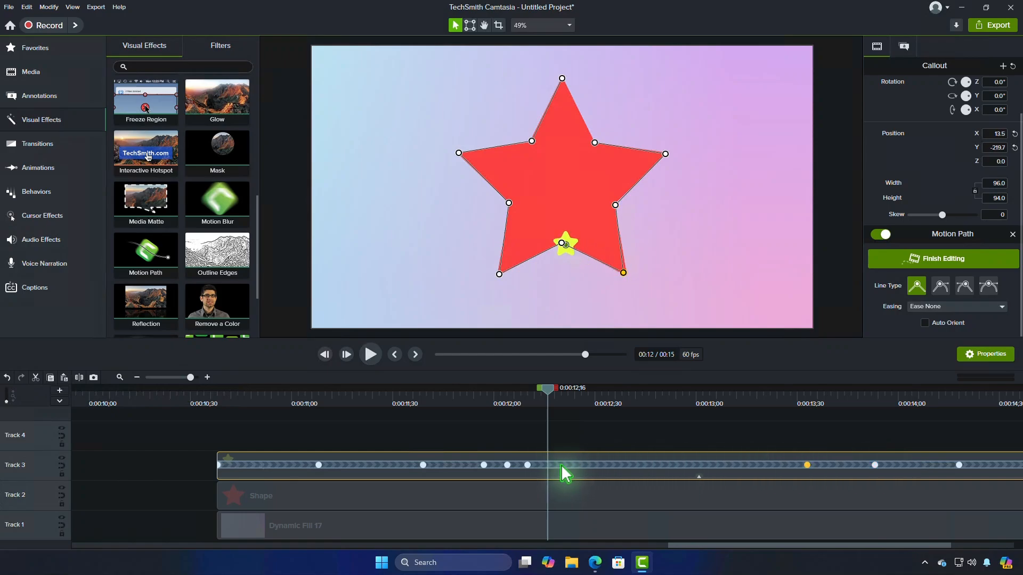
Spread the motion points for the bottom inner corner, lower-left tip and left inner corner to about 13;10, 12;45 and 12;15
left_click_drag(530, 467, 738, 467)
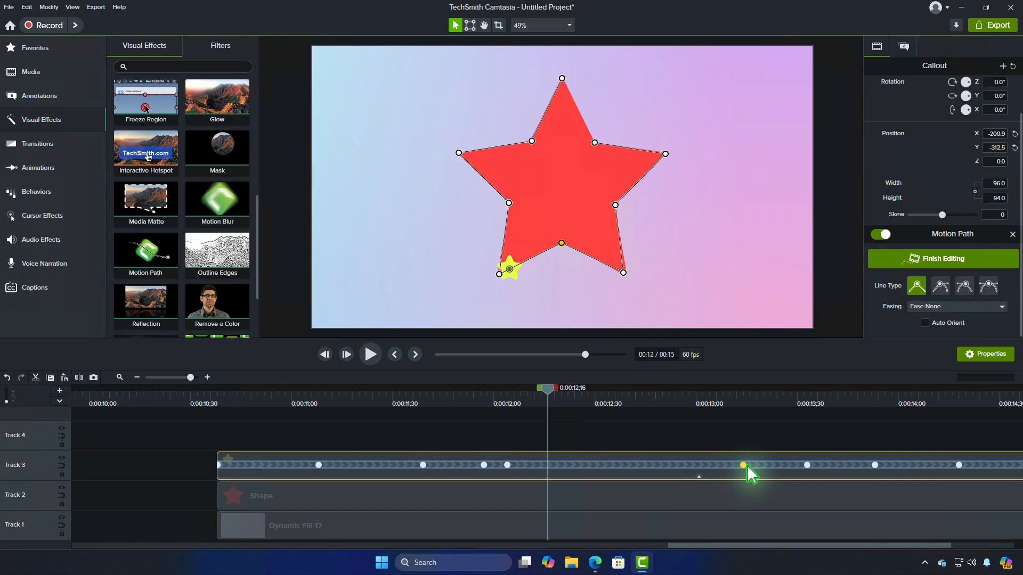
left_click_drag(510, 472, 668, 476)
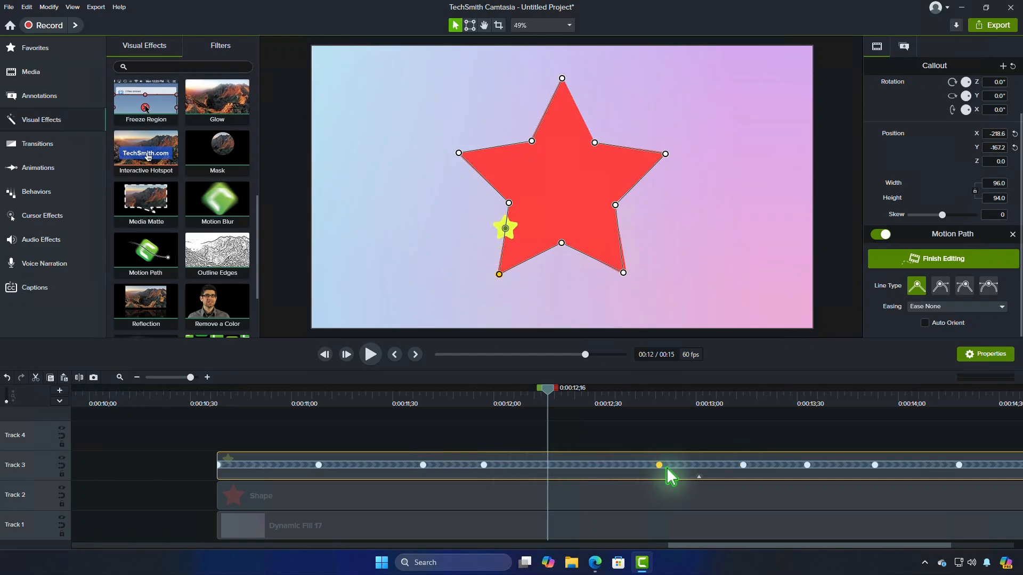
left_click_drag(486, 471, 551, 473)
Play the small star's animation from the clip start to check the evened-out spacing of its motion points
left_click(137, 378)
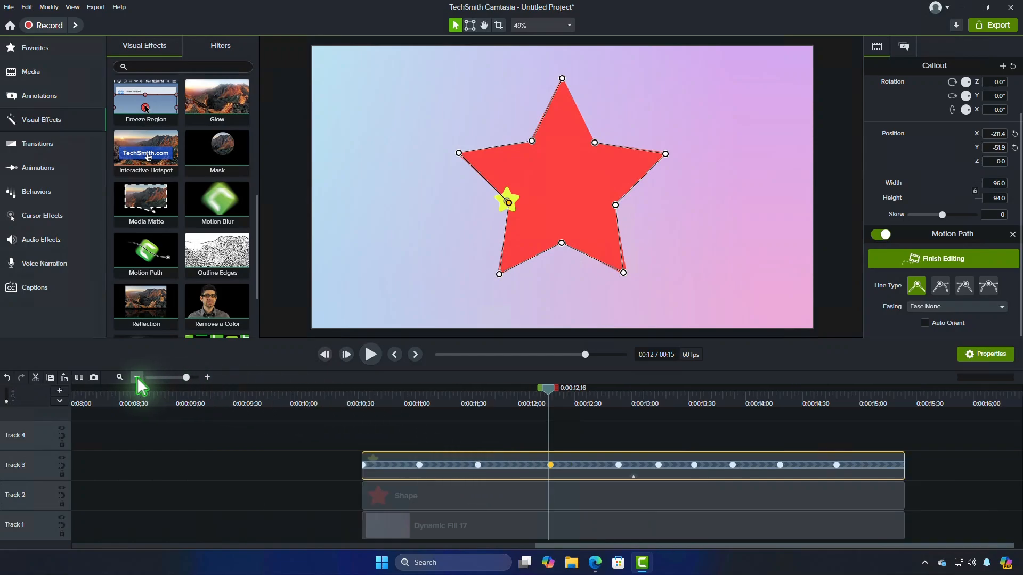
left_click(137, 377)
left_click(395, 355)
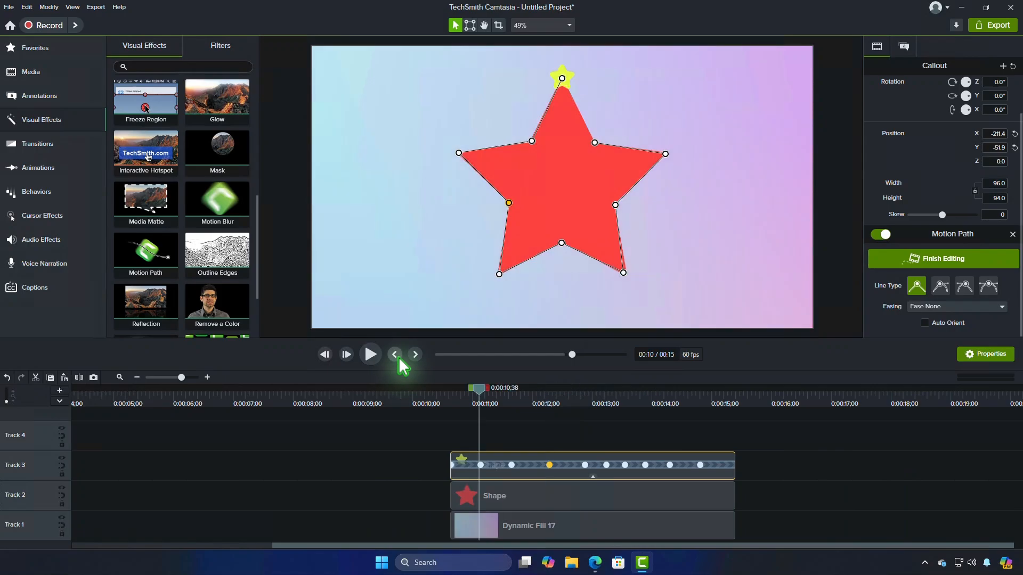
left_click(371, 358)
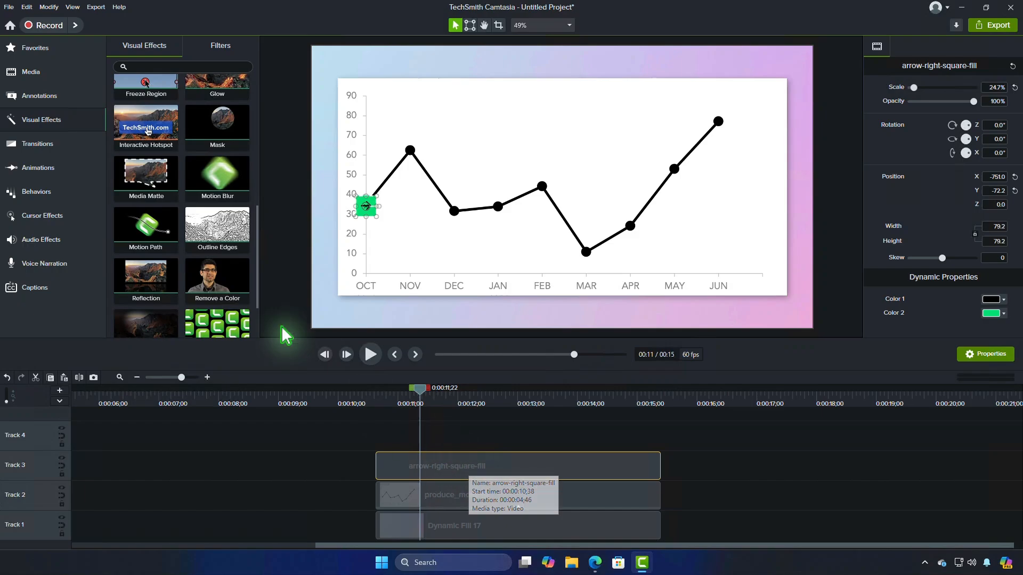
Apply the Motion Path effect to the arrow-right-square-fill clip and place a motion point with straight segments on the chart's NOV data point
left_click_drag(146, 227, 372, 468)
left_click_drag(480, 466, 669, 466)
left_click_drag(395, 208, 412, 153)
left_click(917, 288)
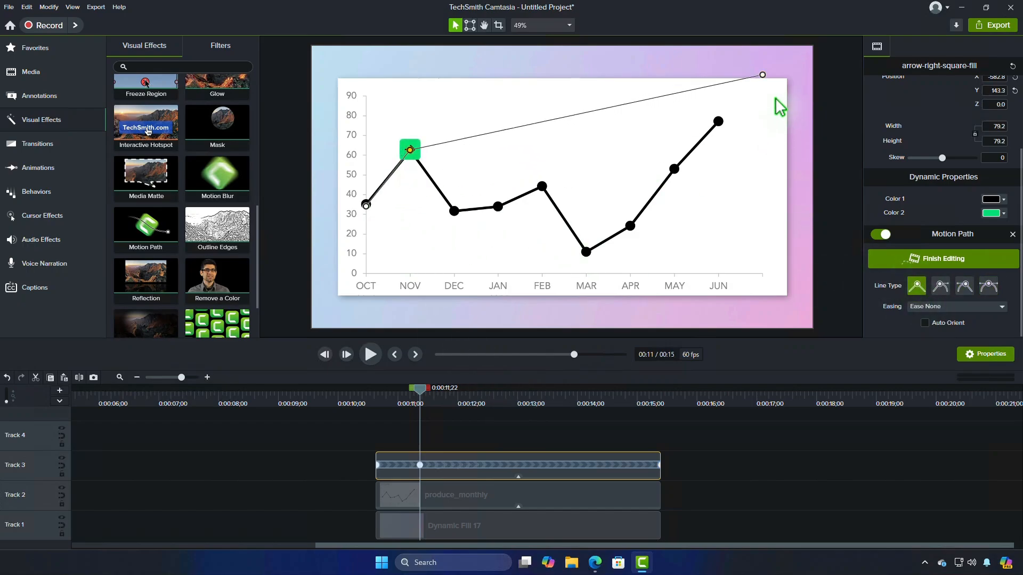
Move the arrow path's end point onto the JUN data point and add motion points at DEC and JAN
left_click_drag(763, 75, 740, 109)
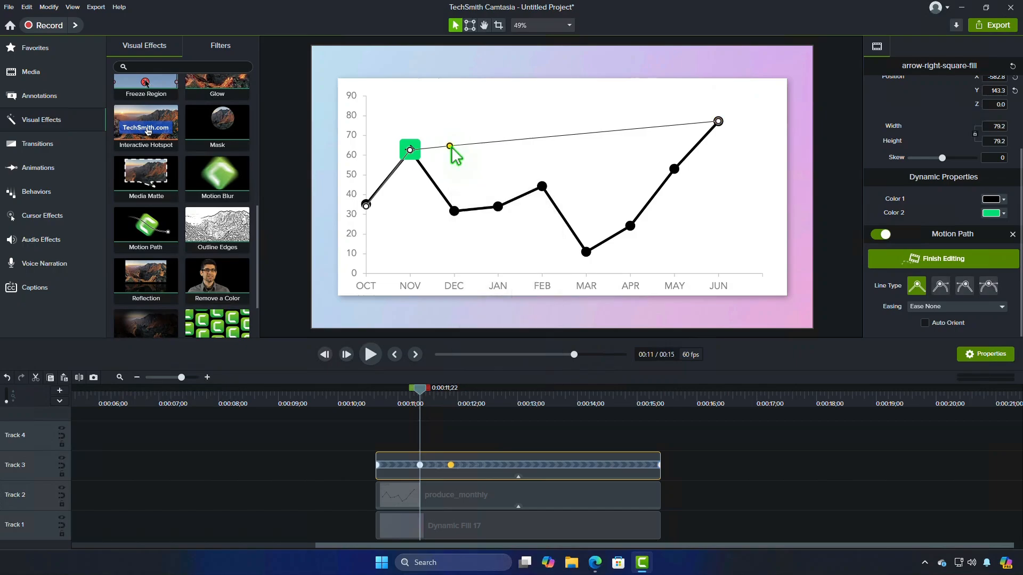
left_click_drag(450, 147, 454, 211)
left_click(498, 196)
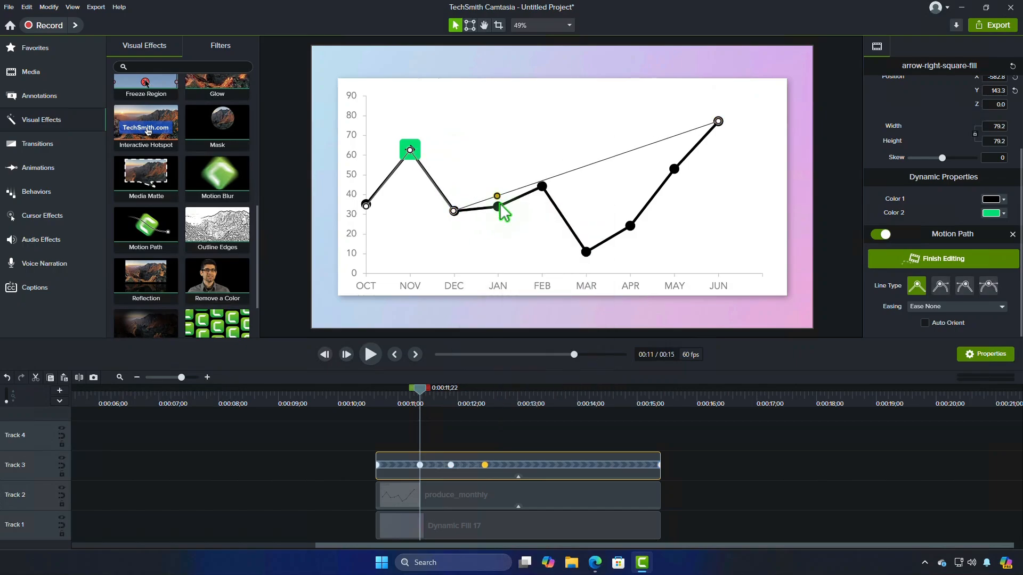
Add motion points to the arrow's path at the FEB, MAR, APR and MAY data points of the chart line
left_click(542, 190)
left_click(584, 170)
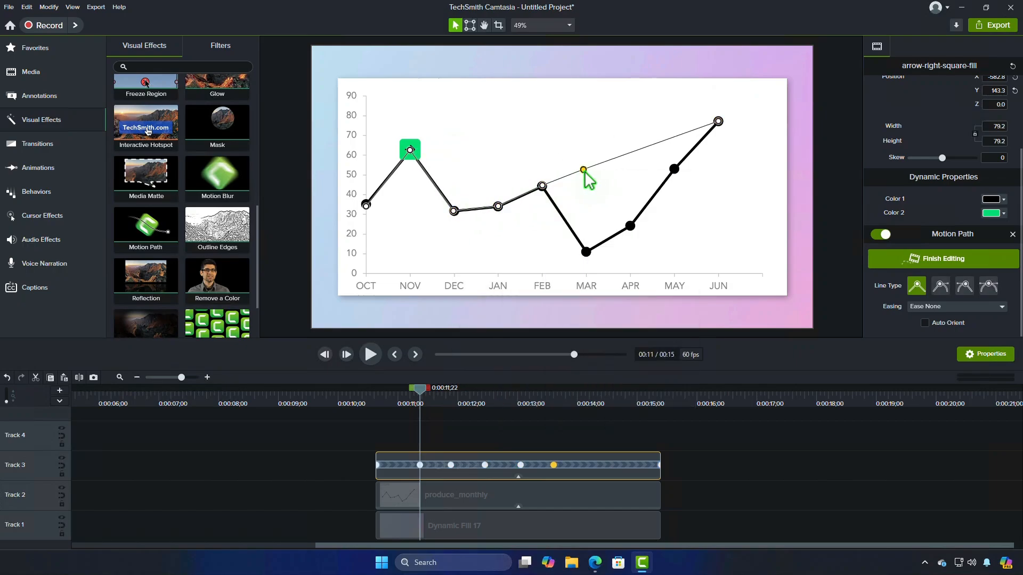
left_click(631, 208)
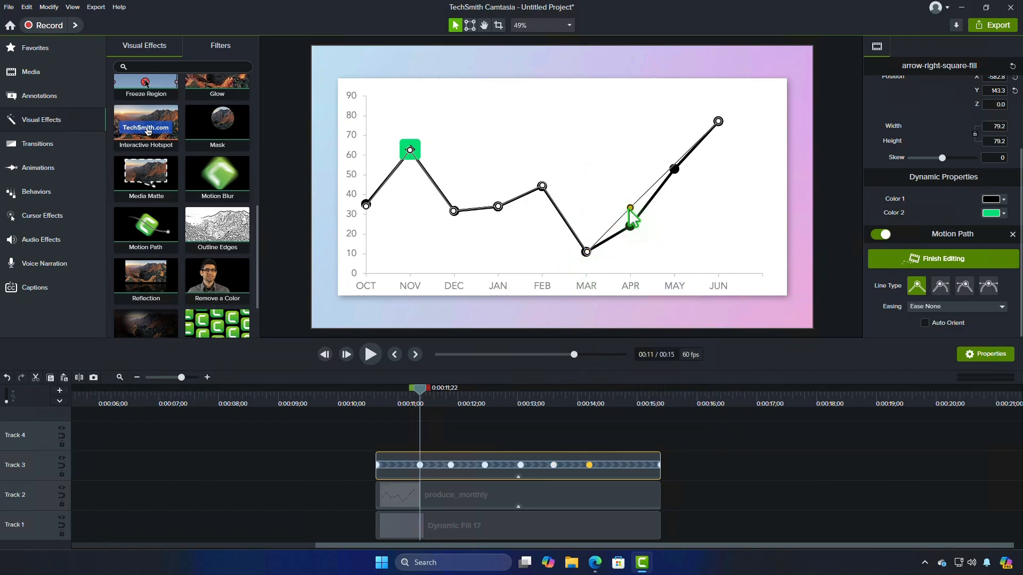
left_click(677, 170)
right_click(680, 171)
left_click(680, 170)
Play the arrow's animation from the clip start without Auto Orient, and again with Auto Orient enabled on its motion path
left_click(395, 355)
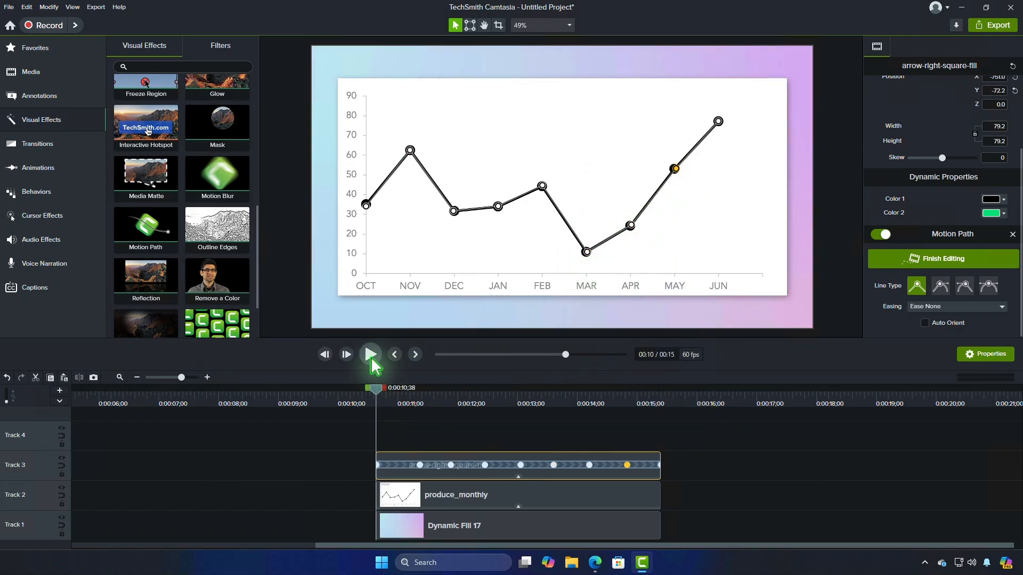
left_click(372, 362)
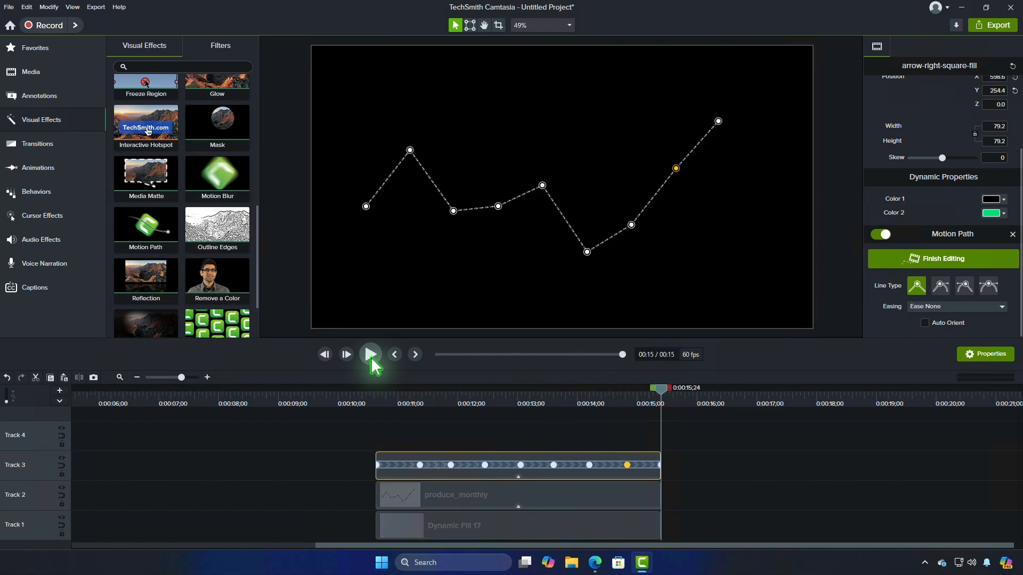
left_click(394, 356)
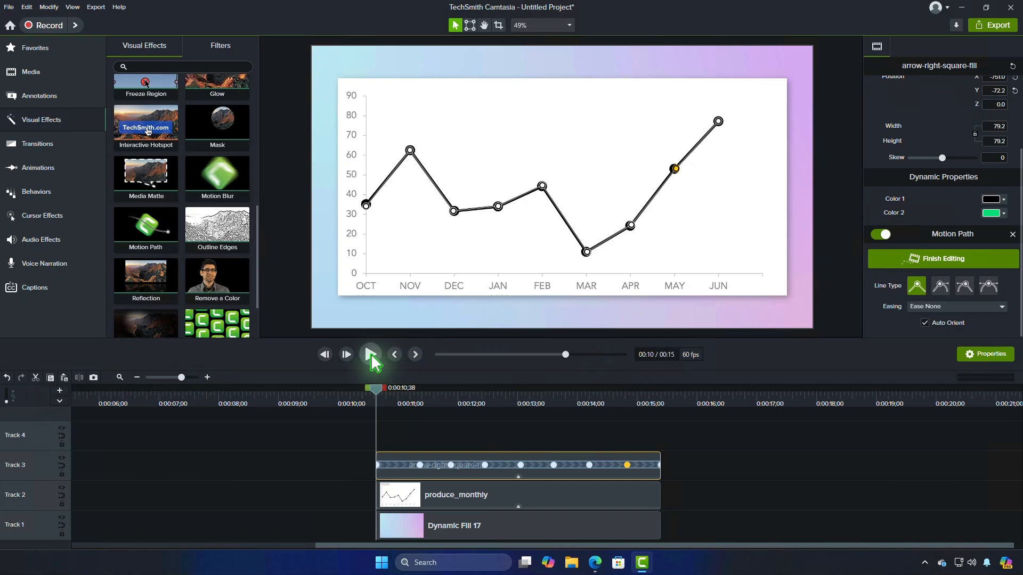
left_click(371, 355)
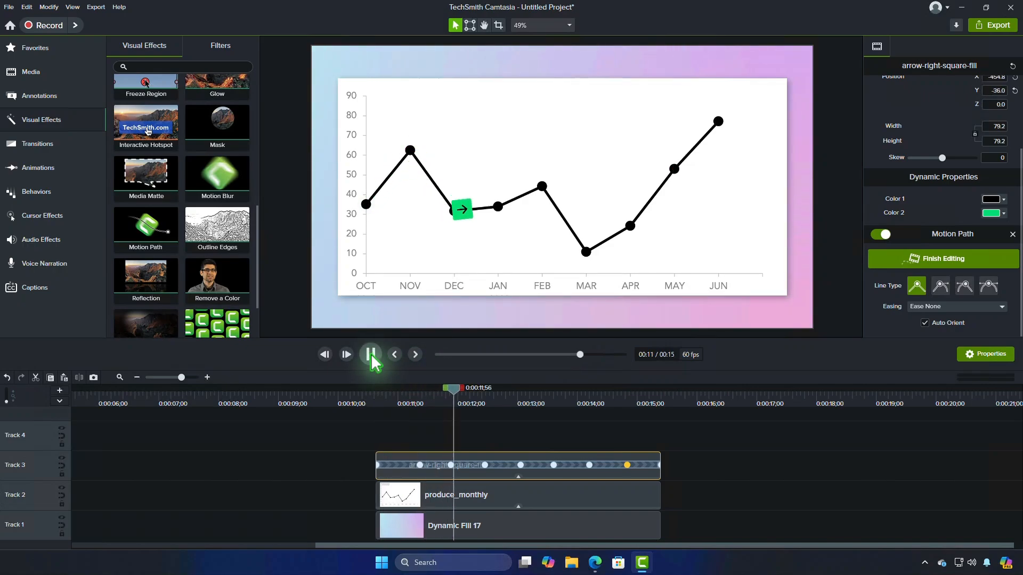